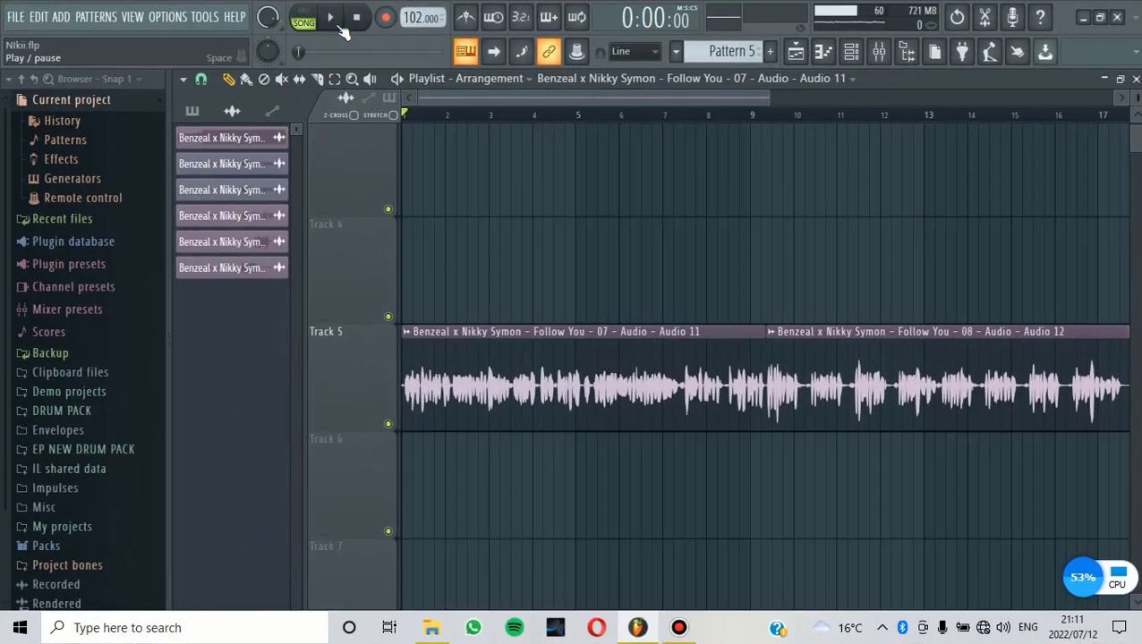
Play the vocal briefly, review the Plate, Room and Hall reverb inserts, then open VOCAL's slot 8 menu
{"action": "left_click", "coordinate": [331, 19]}
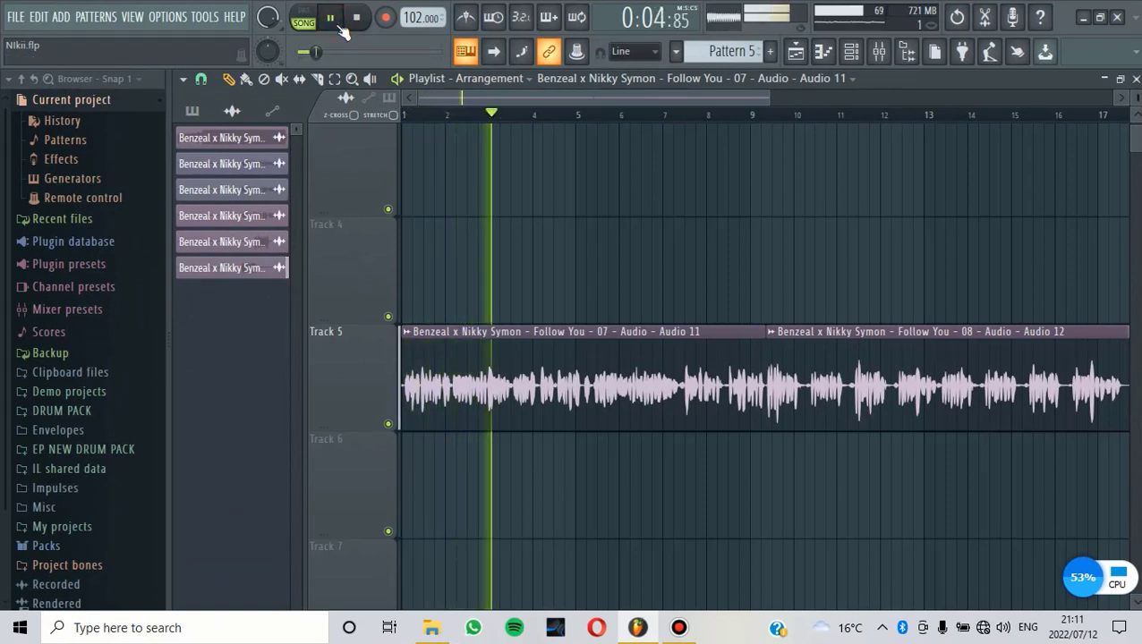
{"action": "left_click", "coordinate": [358, 21]}
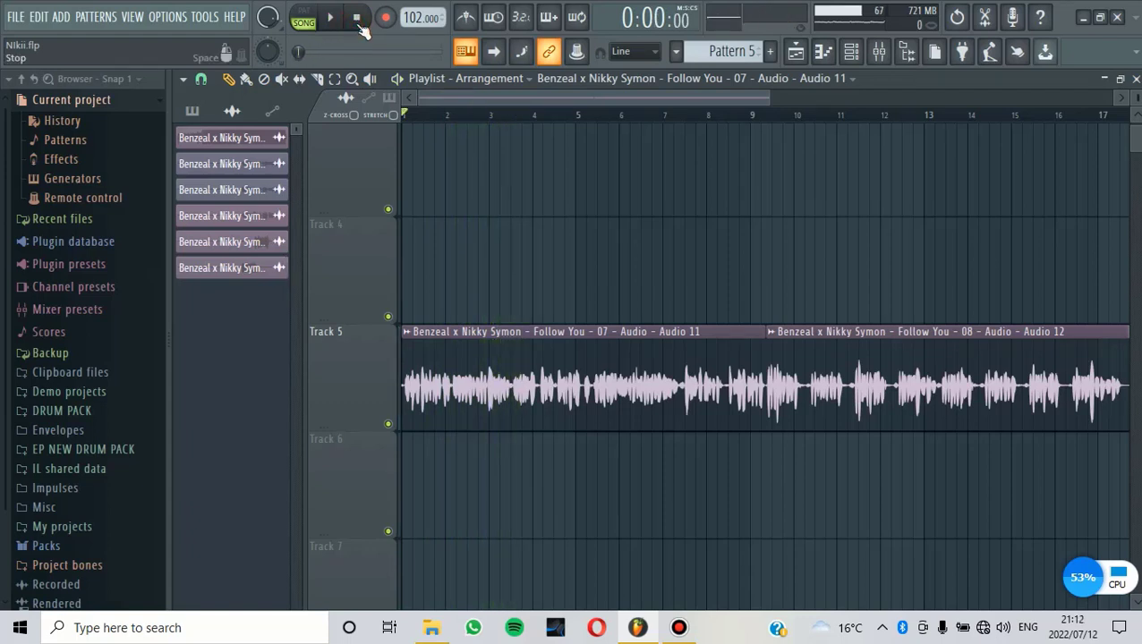
{"action": "left_click", "coordinate": [879, 51]}
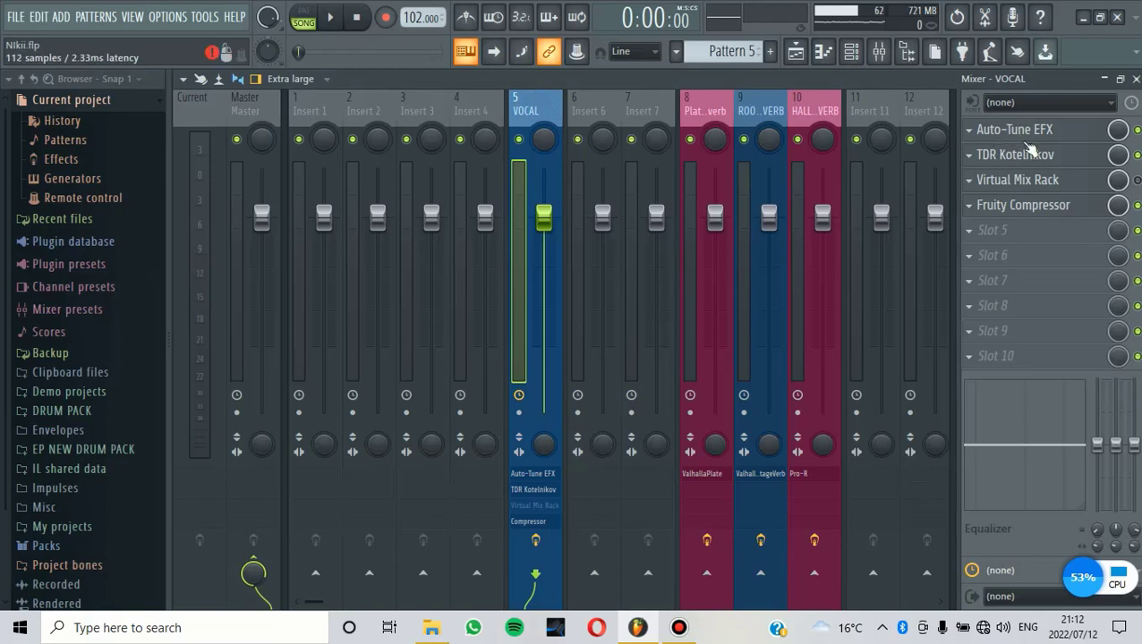
{"action": "left_click", "coordinate": [719, 115]}
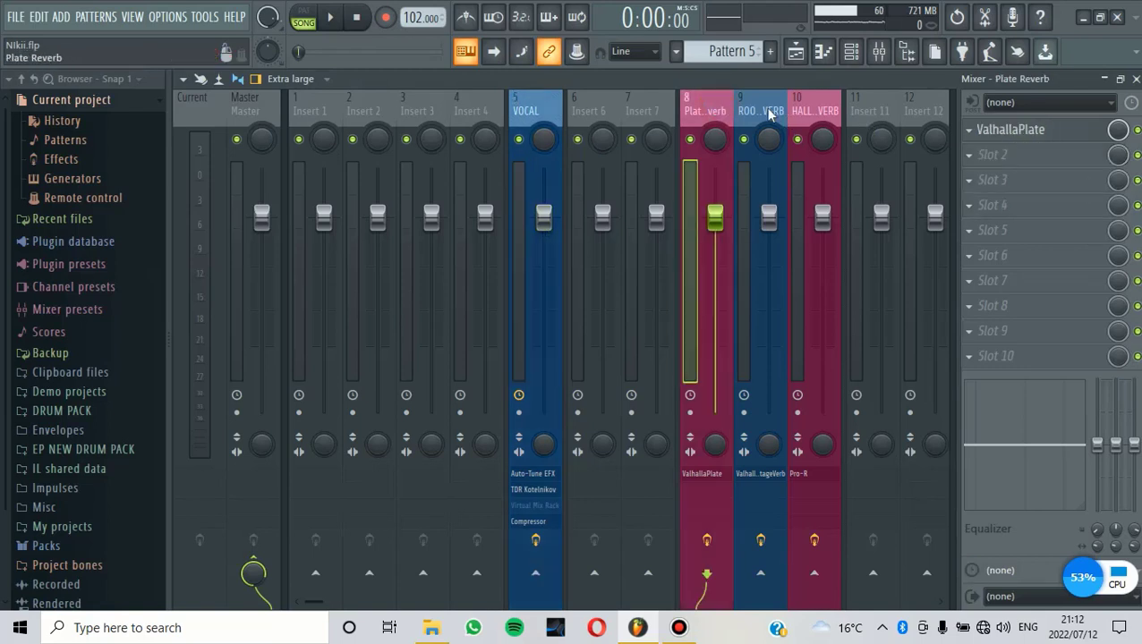
{"action": "left_click", "coordinate": [752, 111]}
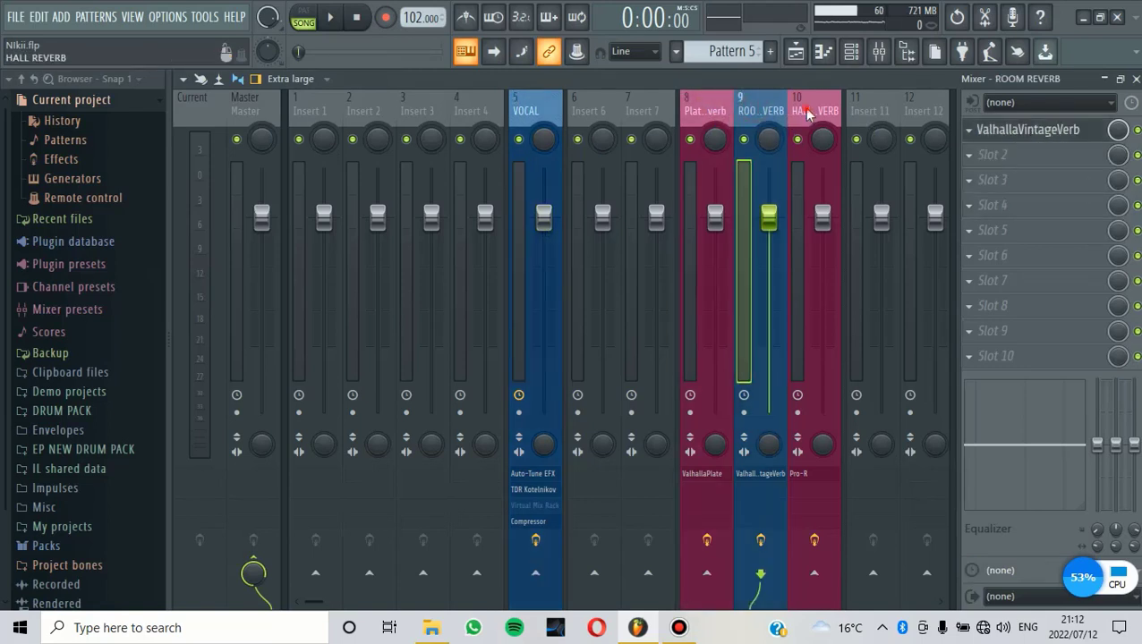
{"action": "left_click", "coordinate": [807, 111]}
{"action": "left_click", "coordinate": [718, 115]}
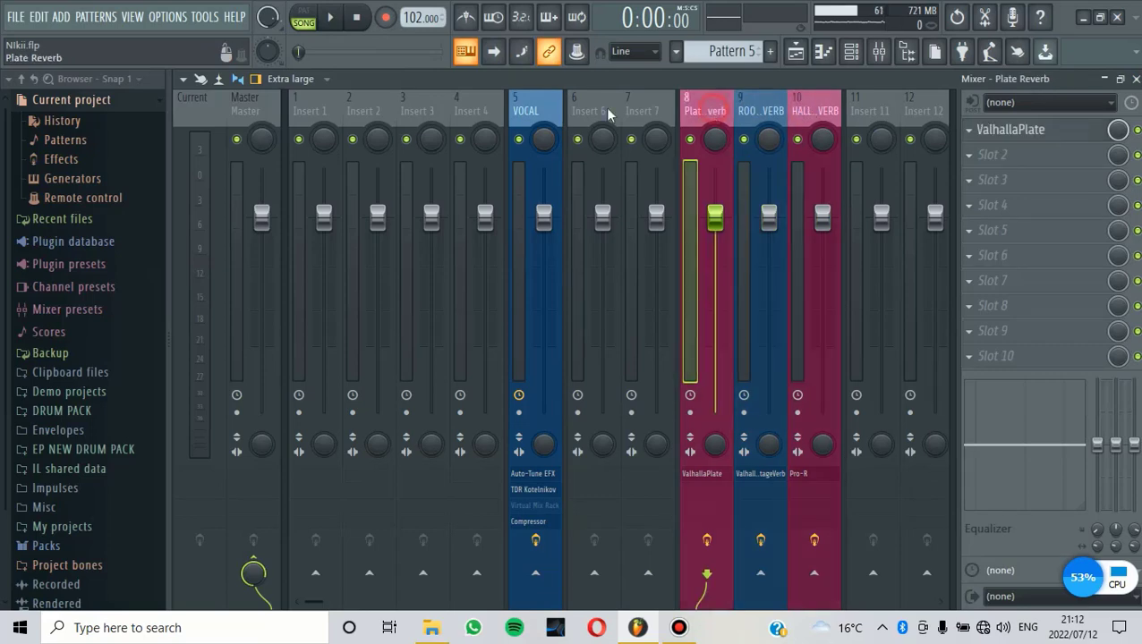
{"action": "left_click", "coordinate": [552, 108]}
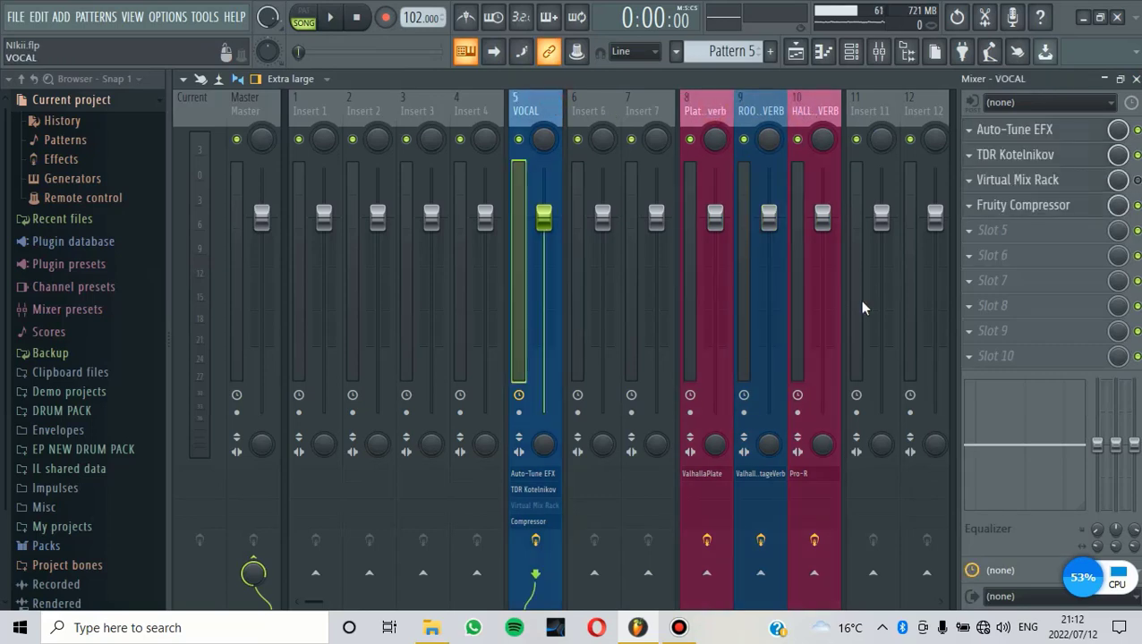
{"action": "left_click", "coordinate": [971, 306]}
Load Fruity send into the VOCAL insert's slot 8 and close its window
{"action": "mouse_move", "coordinate": [968, 234]}
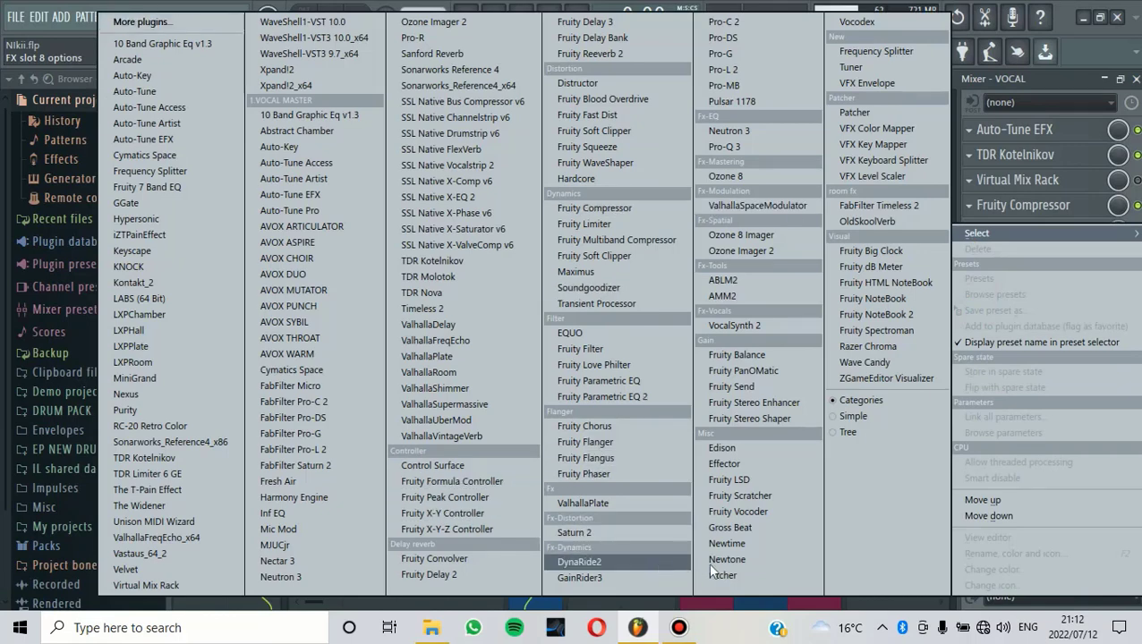
{"action": "left_click", "coordinate": [734, 387]}
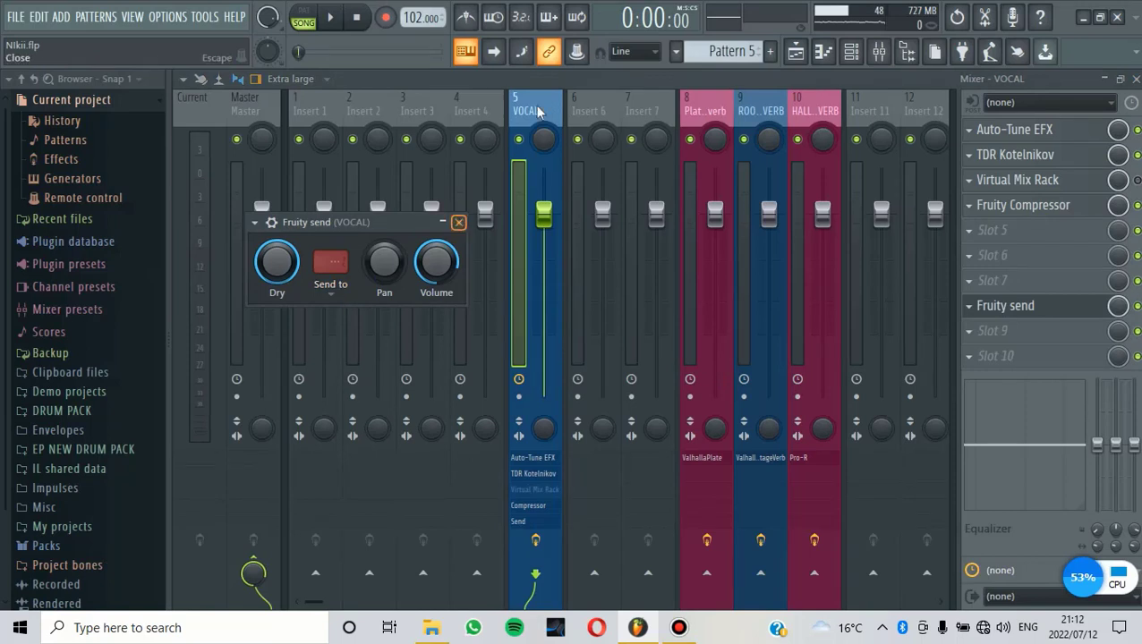
{"action": "key", "text": "Escape"}
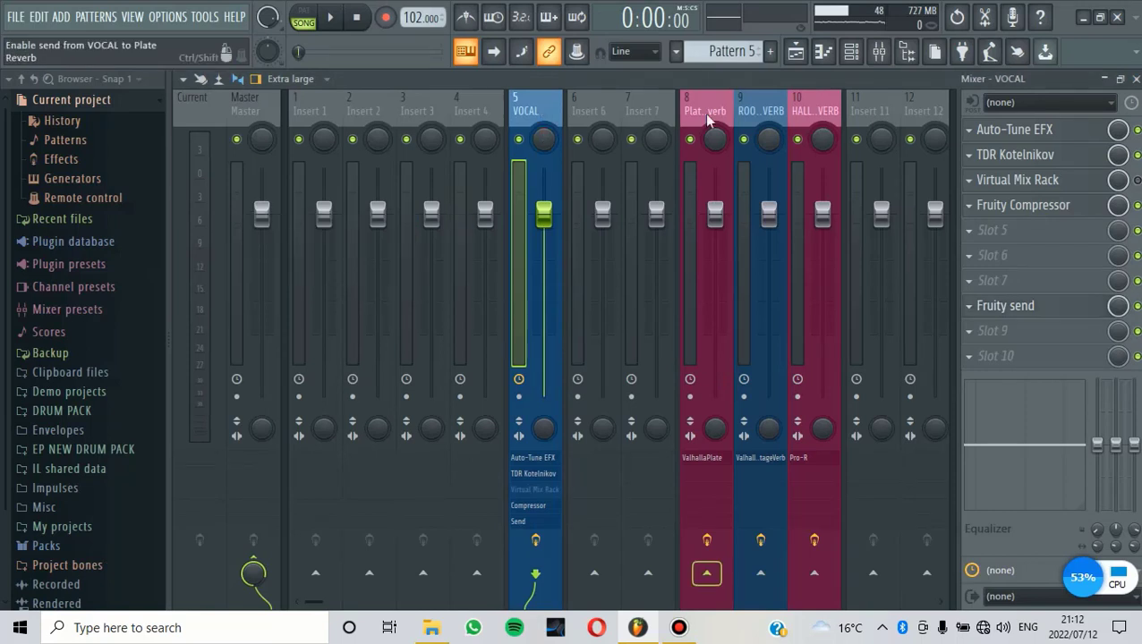
{"action": "left_click", "coordinate": [704, 548]}
Sidechain VOCAL to the Plate Reverb, ROOM REVERB and HALL REVERB inserts
{"action": "right_click", "coordinate": [707, 576]}
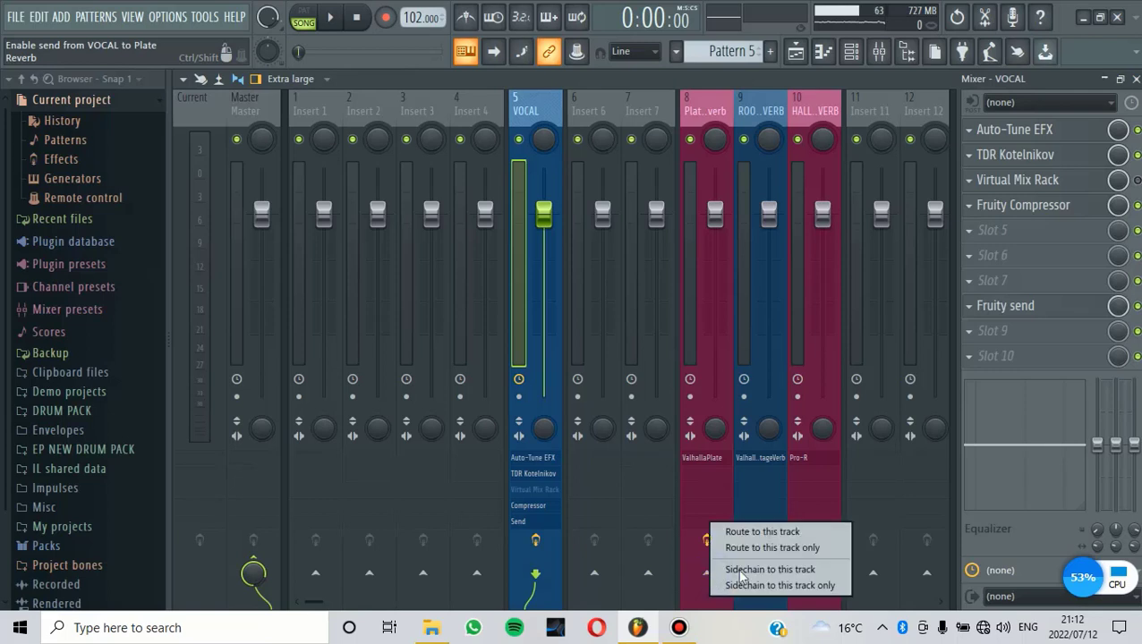
{"action": "left_click", "coordinate": [751, 570]}
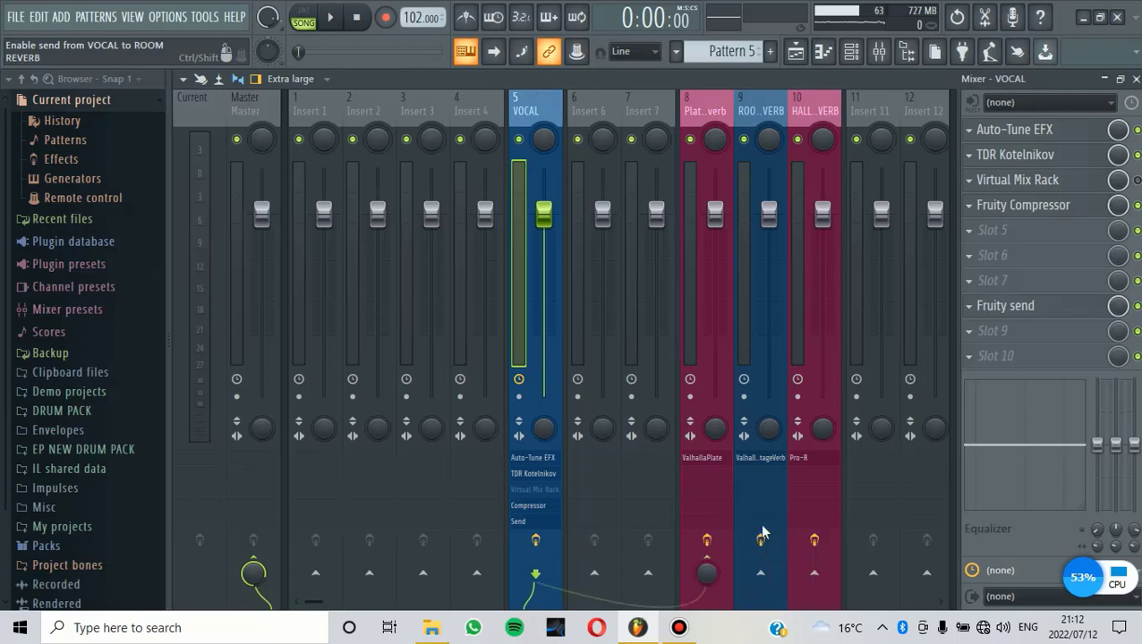
{"action": "right_click", "coordinate": [761, 573]}
{"action": "left_click", "coordinate": [795, 570]}
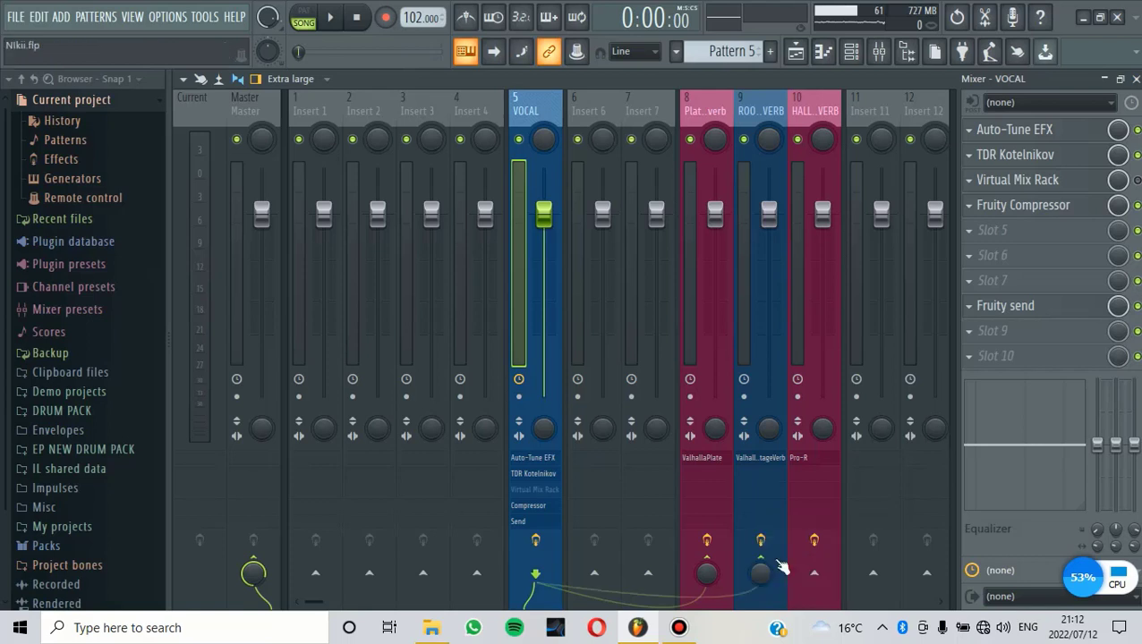
{"action": "right_click", "coordinate": [814, 573]}
{"action": "left_click", "coordinate": [837, 569]}
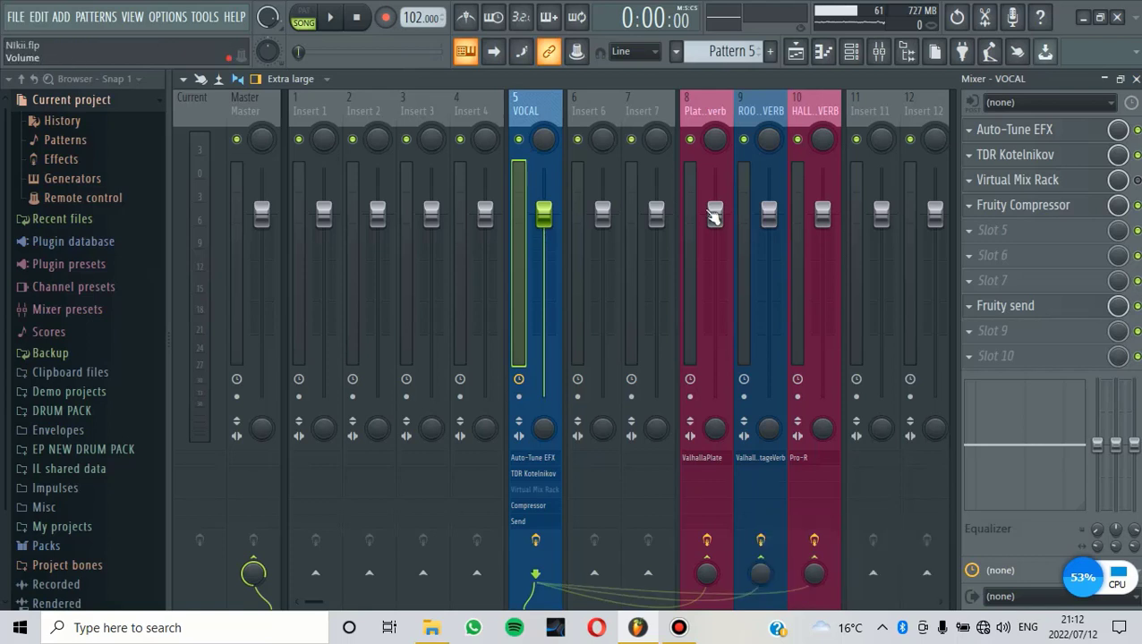
After a quick playback check, set the slot 8 Fruity send's target to Plate Reverb
{"action": "left_click", "coordinate": [532, 110]}
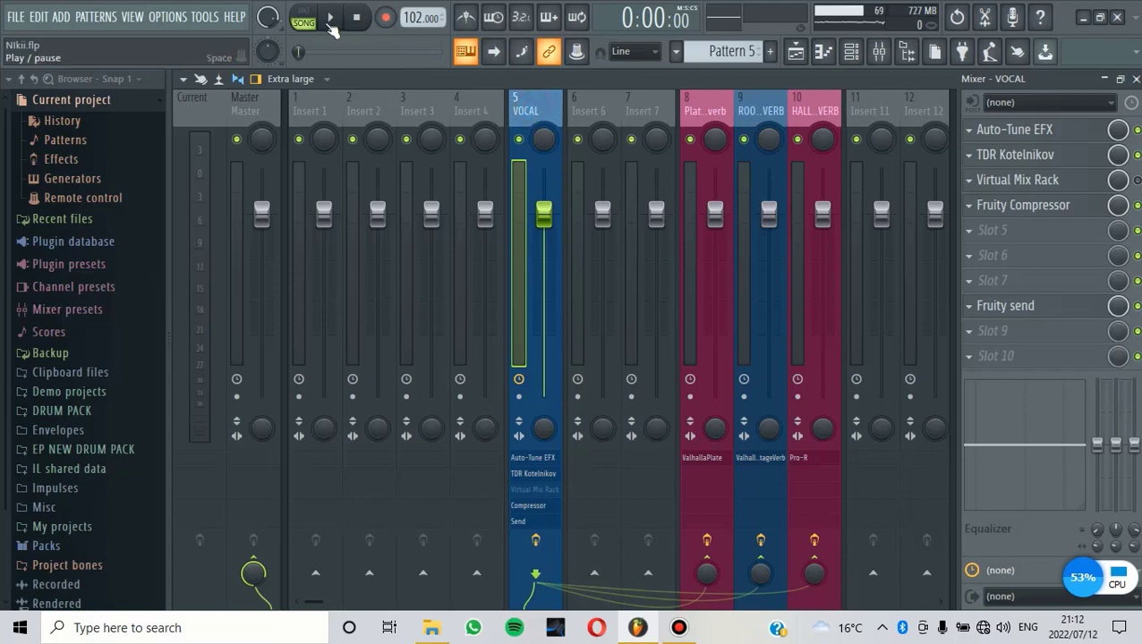
{"action": "left_click", "coordinate": [330, 18]}
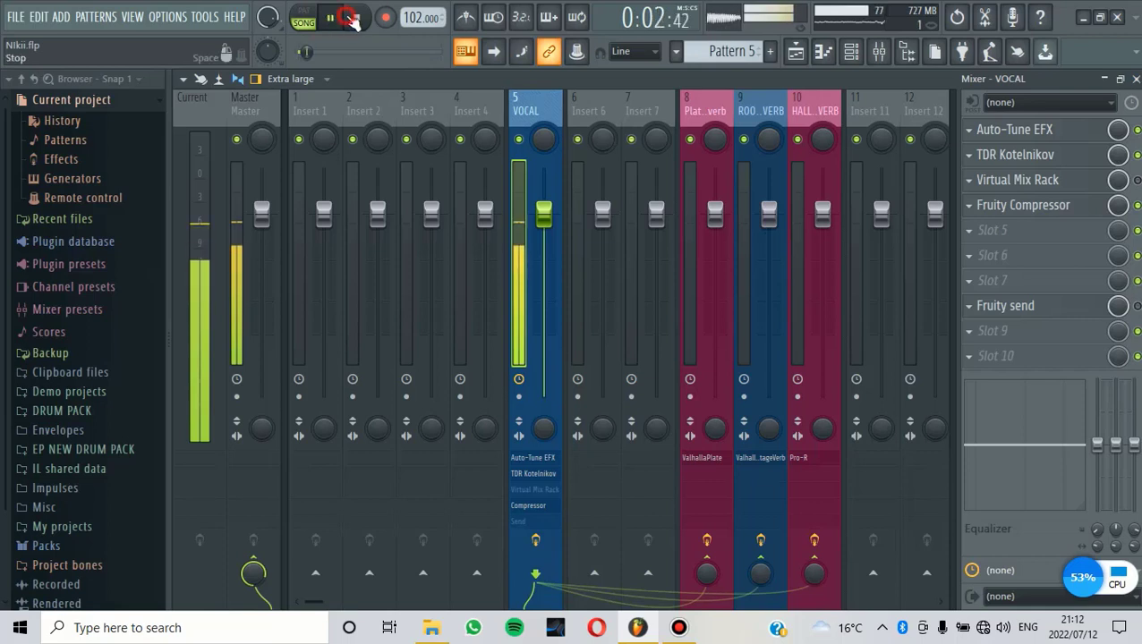
{"action": "left_click", "coordinate": [356, 18]}
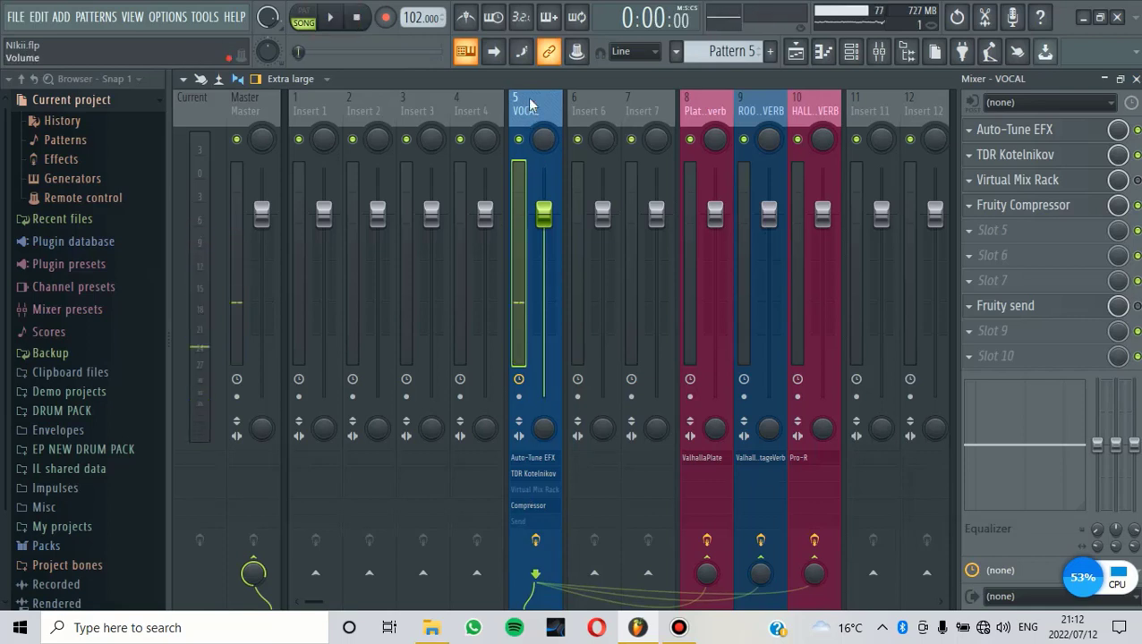
{"action": "left_click", "coordinate": [1063, 316]}
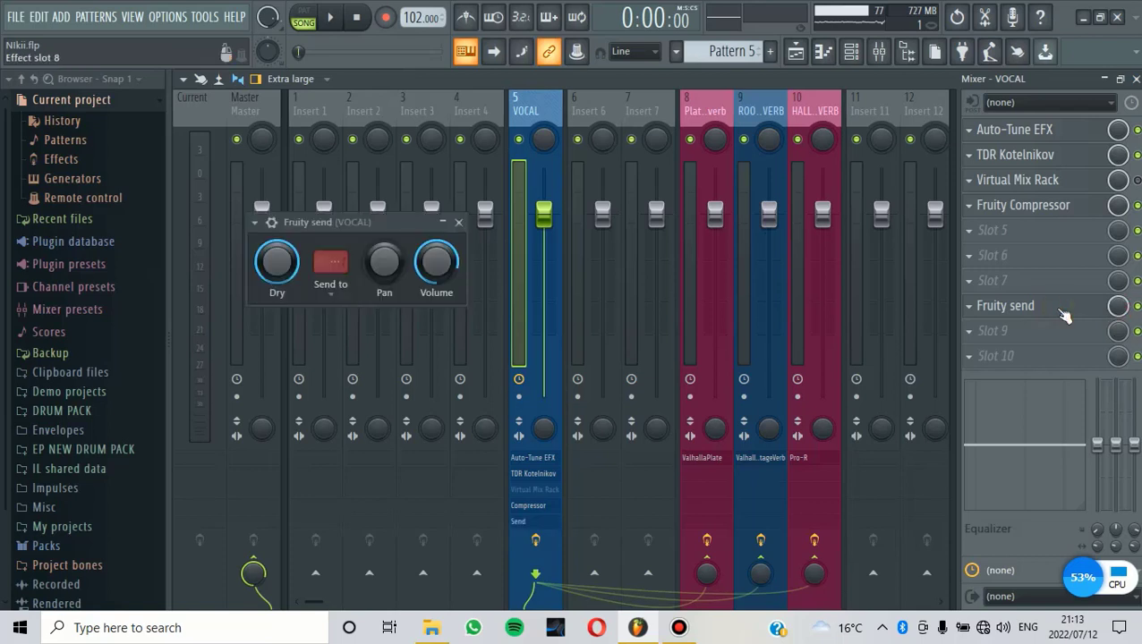
{"action": "left_click", "coordinate": [346, 301]}
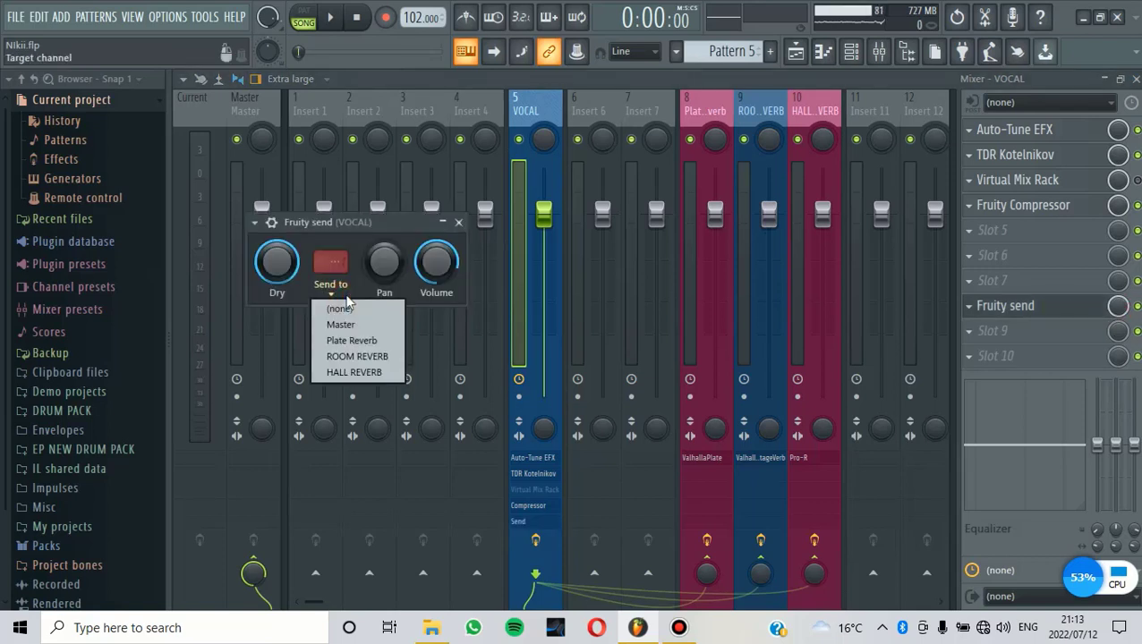
{"action": "left_click", "coordinate": [355, 343]}
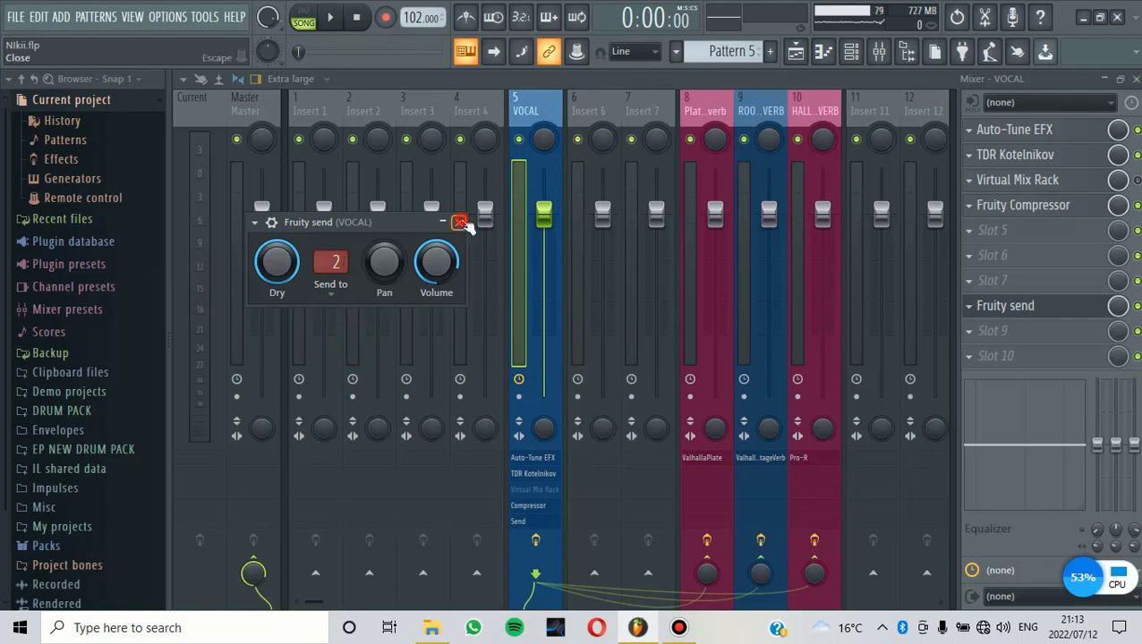
{"action": "left_click", "coordinate": [459, 222]}
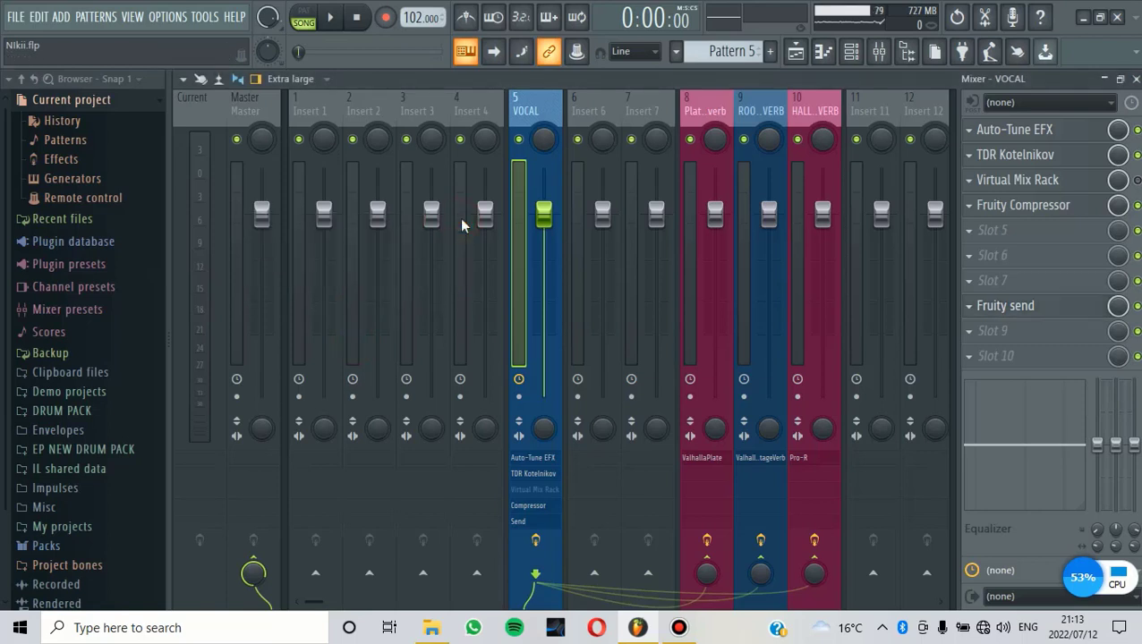
Mute the VOCAL insert and audition the Plate Reverb bus on its own
{"action": "key", "text": "space"}
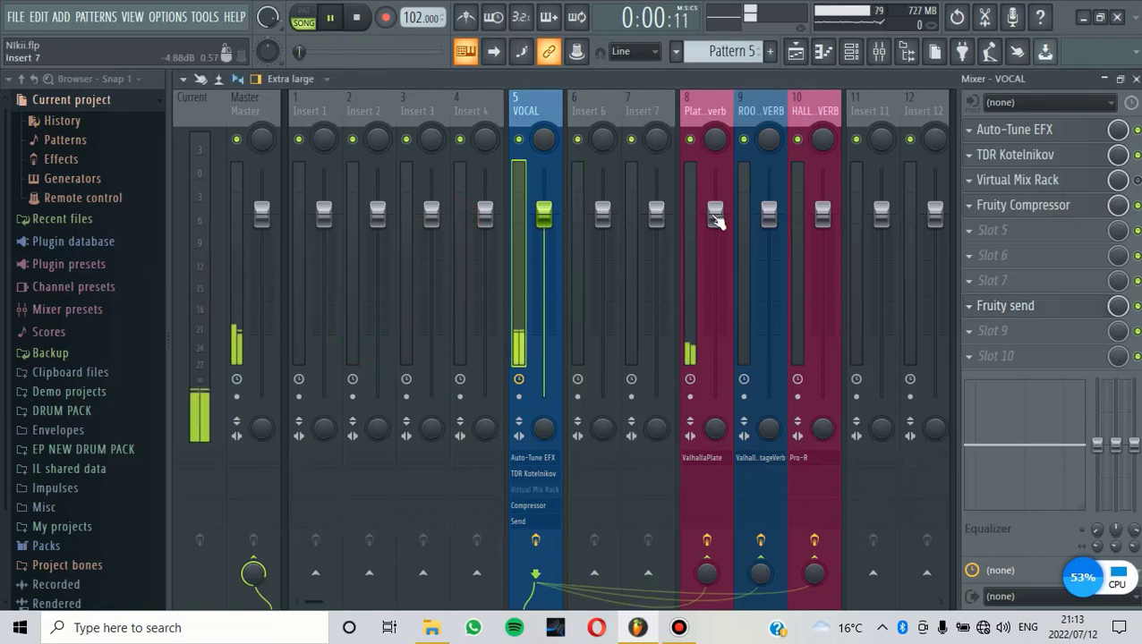
{"action": "left_click", "coordinate": [357, 19]}
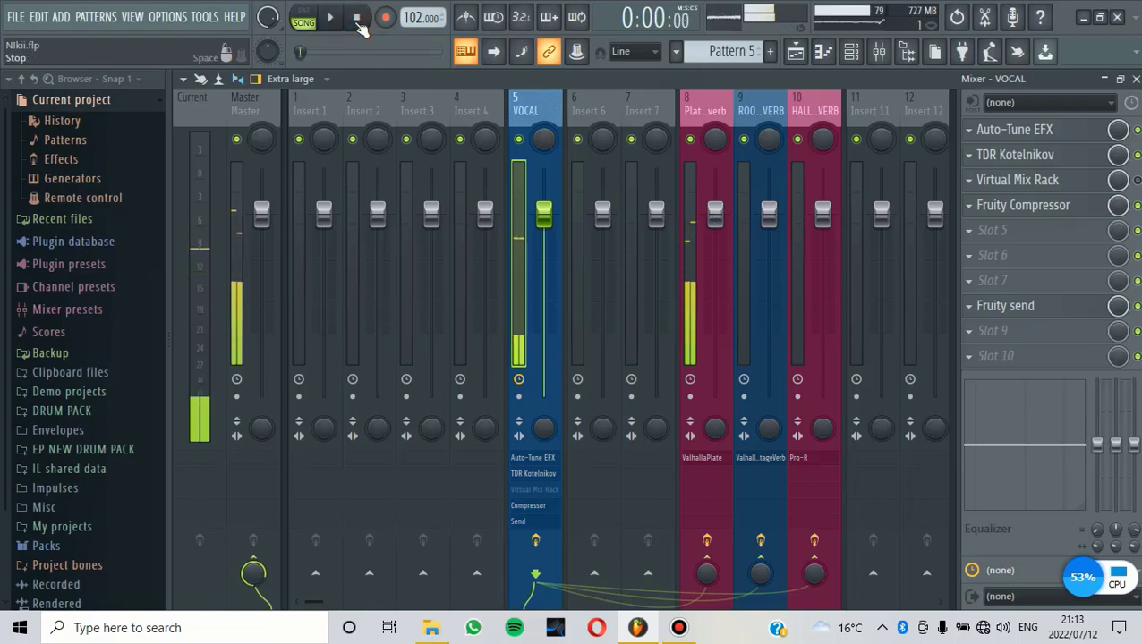
{"action": "left_click", "coordinate": [519, 141]}
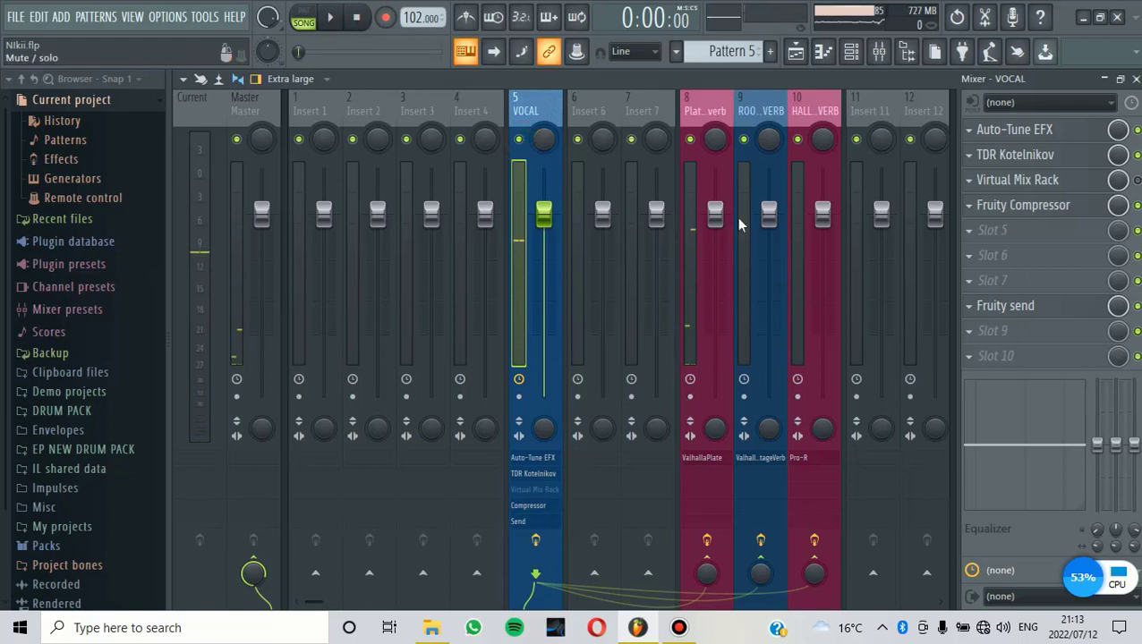
{"action": "left_click", "coordinate": [703, 111]}
{"action": "key", "text": "space"}
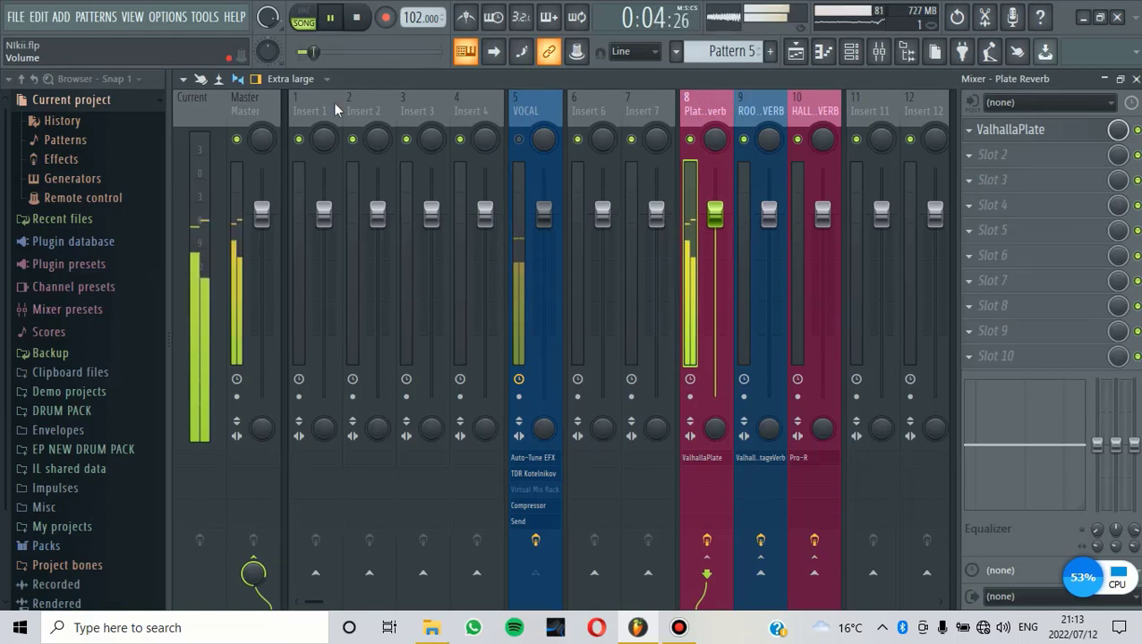
{"action": "left_click", "coordinate": [357, 24]}
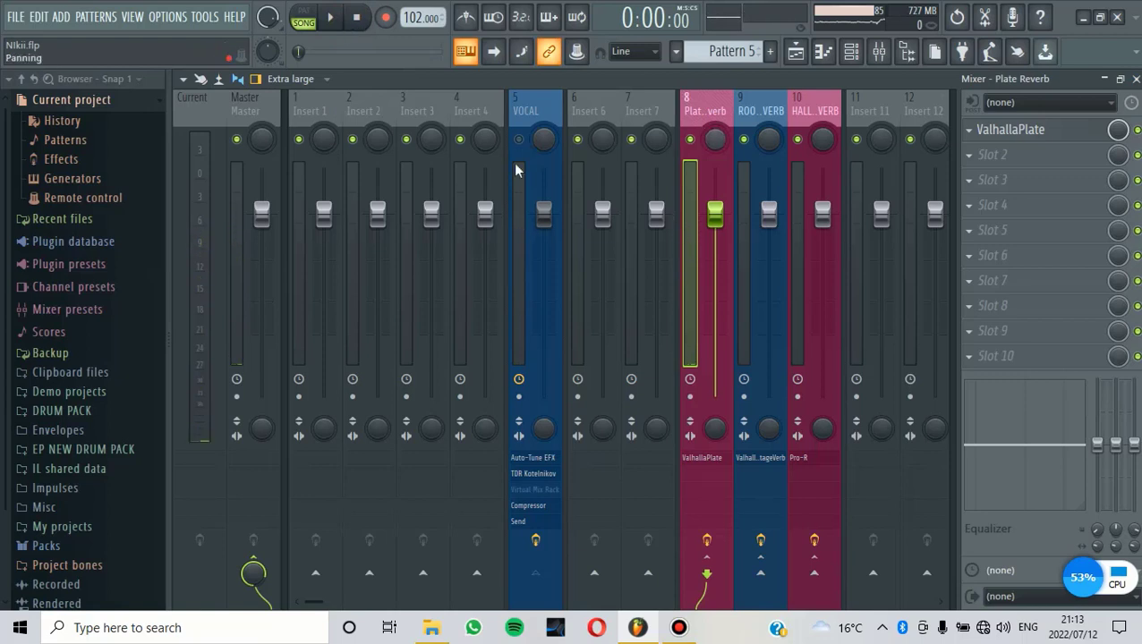
Try the Plate Reverb at about -9.9 dB with the vocal, then mute VOCAL and set -0.3 dB
{"action": "left_click", "coordinate": [519, 139]}
{"action": "key", "text": "space"}
{"action": "left_click_drag", "start_coordinate": [715, 213], "coordinate": [715, 318]}
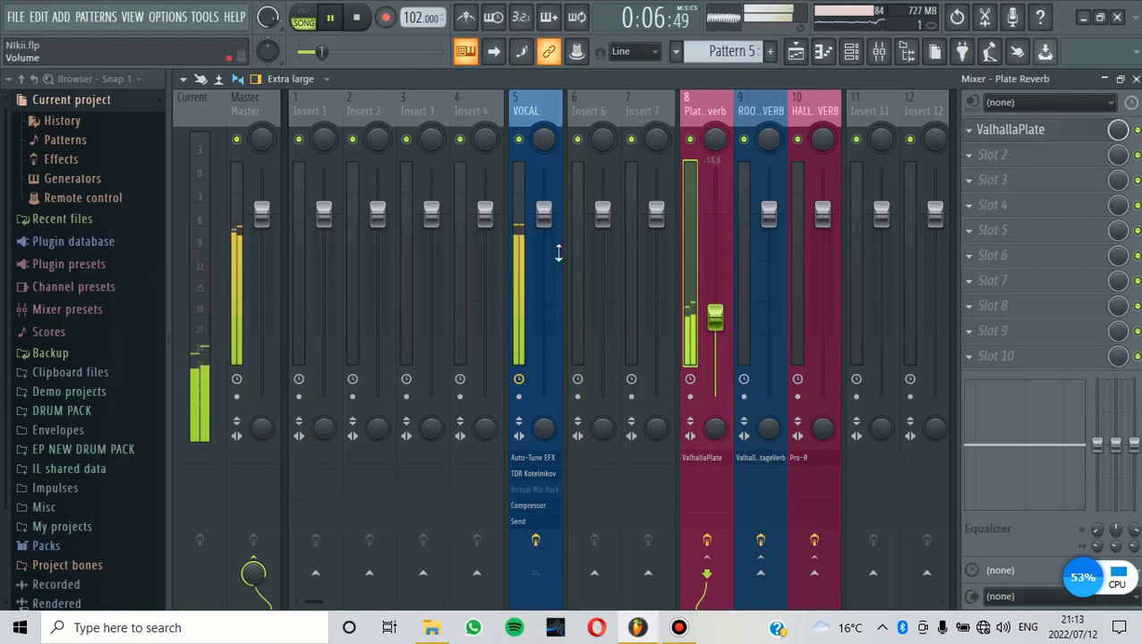
{"action": "key", "text": "space"}
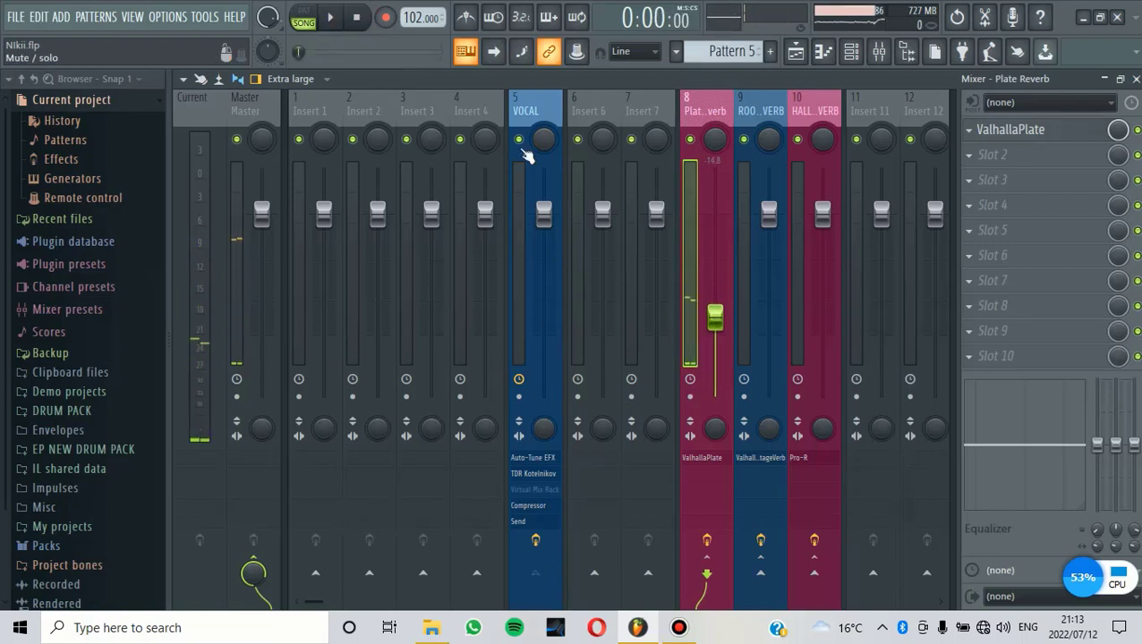
{"action": "left_click", "coordinate": [519, 143]}
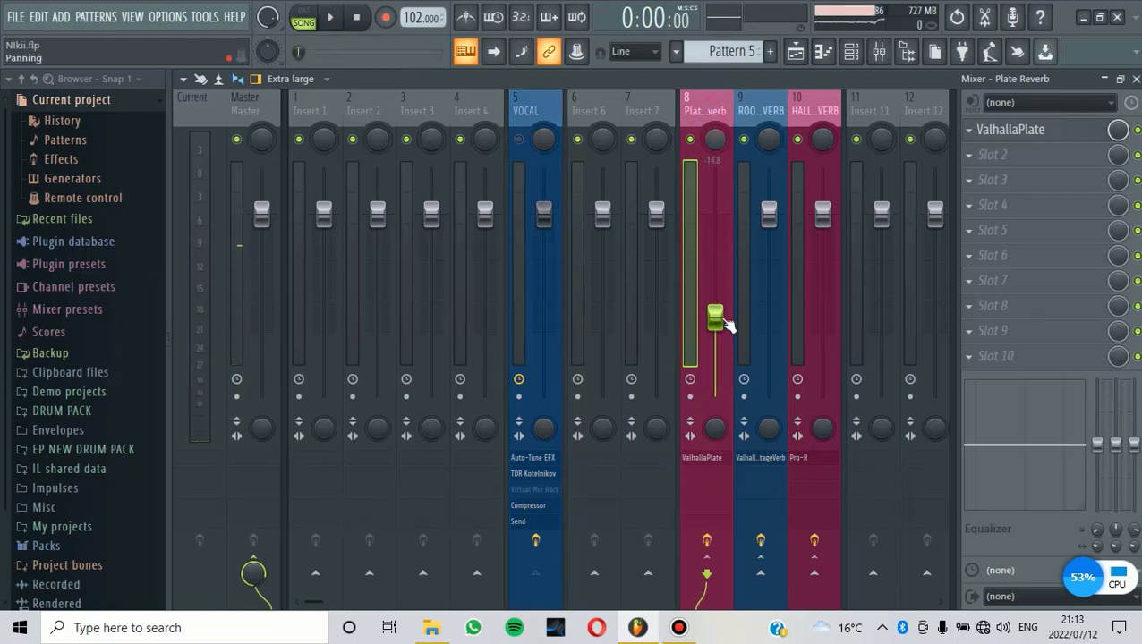
{"action": "left_click_drag", "start_coordinate": [715, 317], "coordinate": [715, 216]}
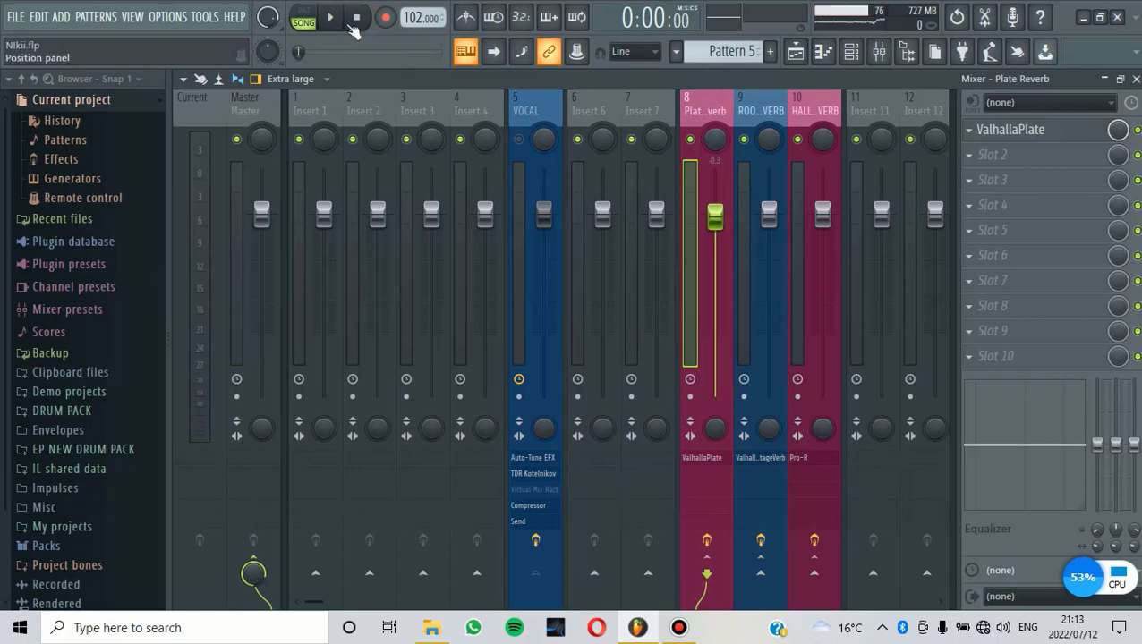
Load Parametric EQ 2 into the Plate Reverb bus's slot 2 and cut band 3 slightly around 317 Hz
{"action": "left_click", "coordinate": [962, 165]}
{"action": "left_click", "coordinate": [622, 395]}
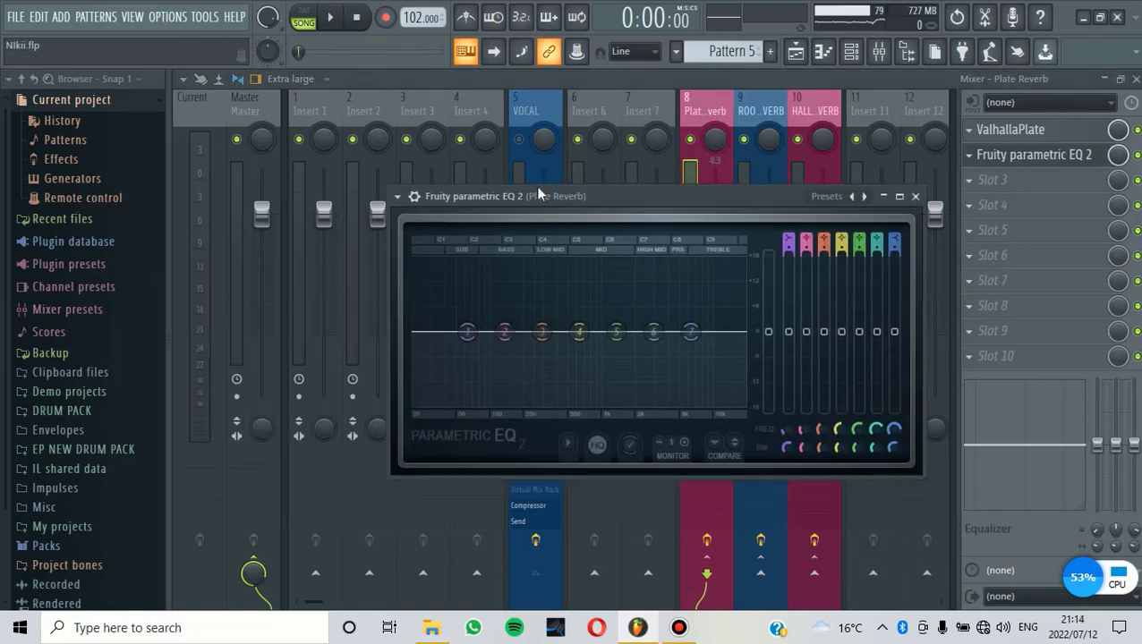
{"action": "key", "text": "space"}
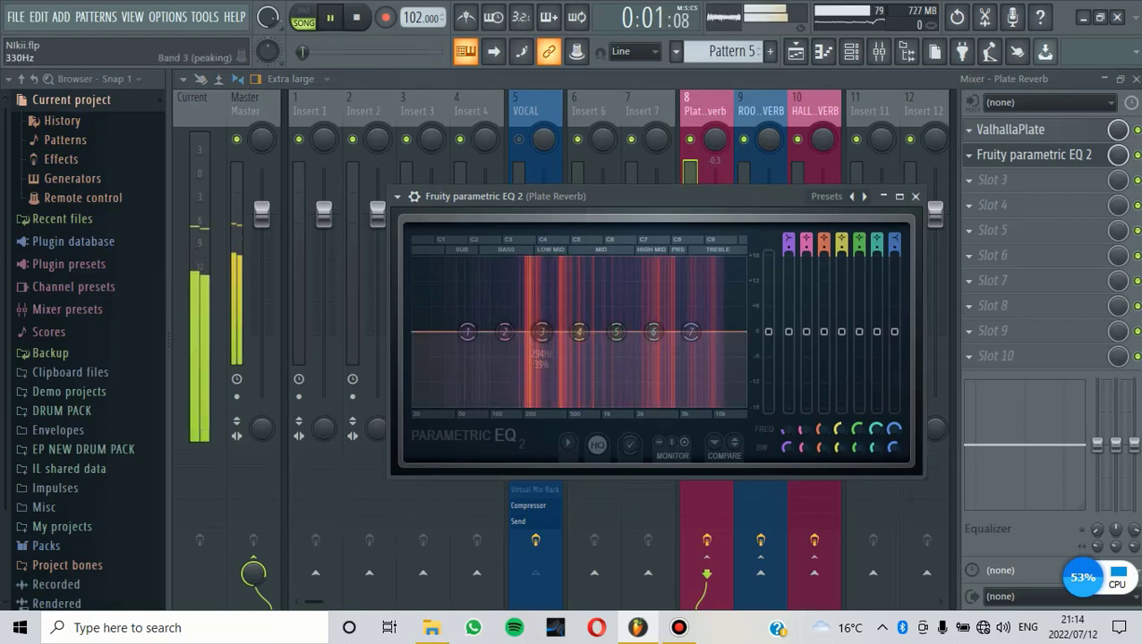
{"action": "left_click_drag", "start_coordinate": [541, 332], "coordinate": [546, 362]}
Narrow EQ band 4 and pull it down into a dip near 1 kHz
{"action": "left_click", "coordinate": [581, 331]}
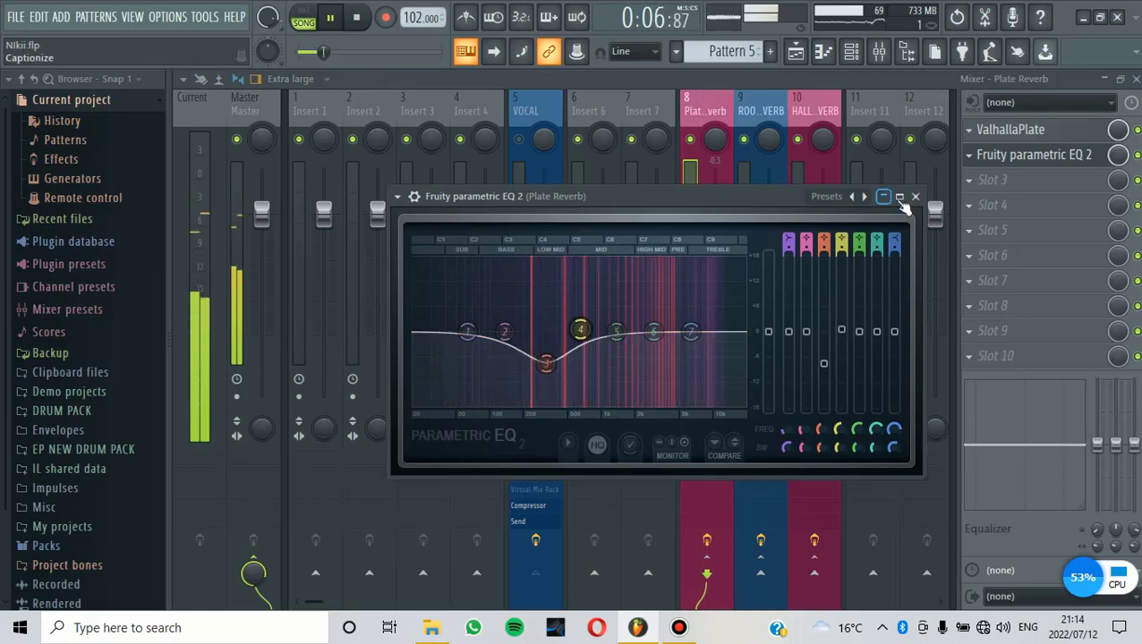
{"action": "left_click_drag", "start_coordinate": [583, 324], "coordinate": [635, 158]}
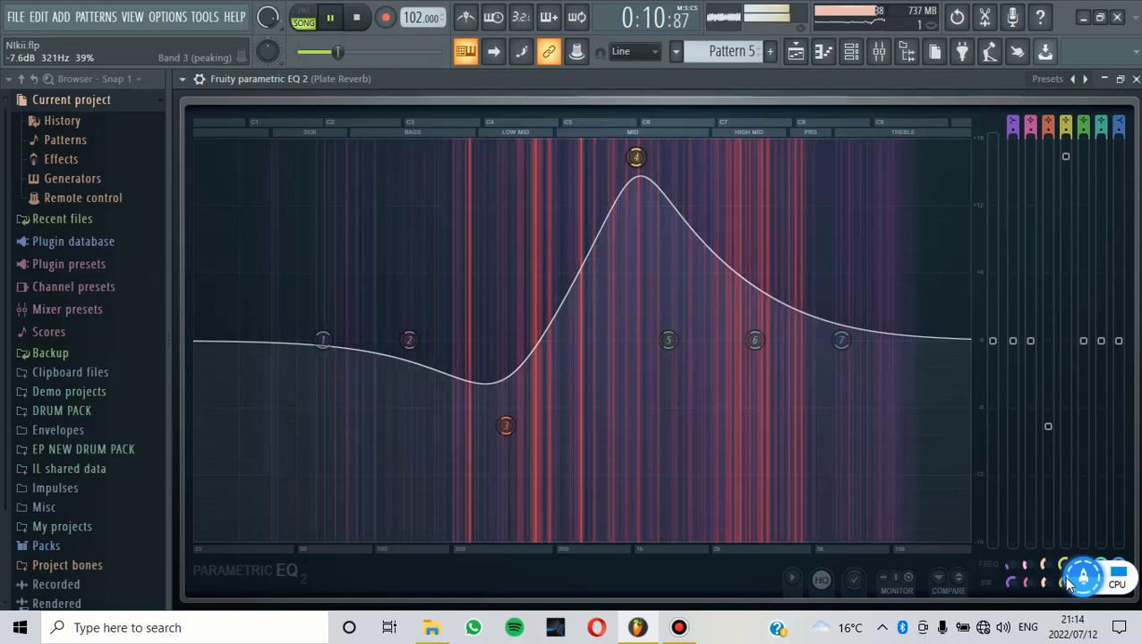
{"action": "scroll", "coordinate": [636, 159], "scroll_direction": "down", "scroll_amount": 5}
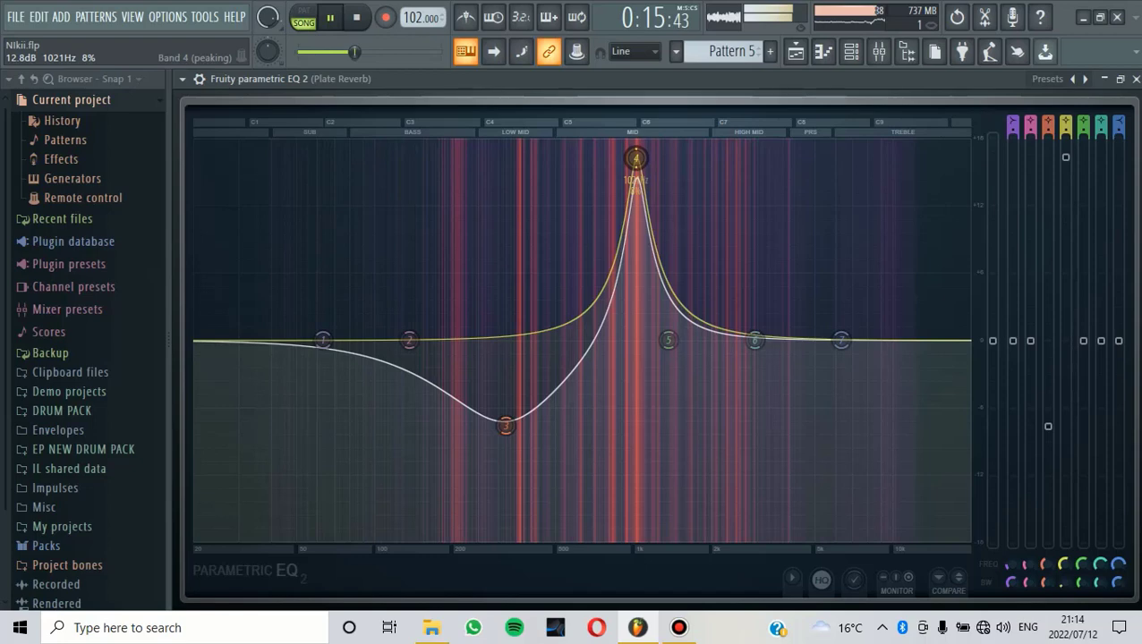
{"action": "left_click_drag", "start_coordinate": [637, 159], "coordinate": [635, 407]}
{"action": "key", "text": "space"}
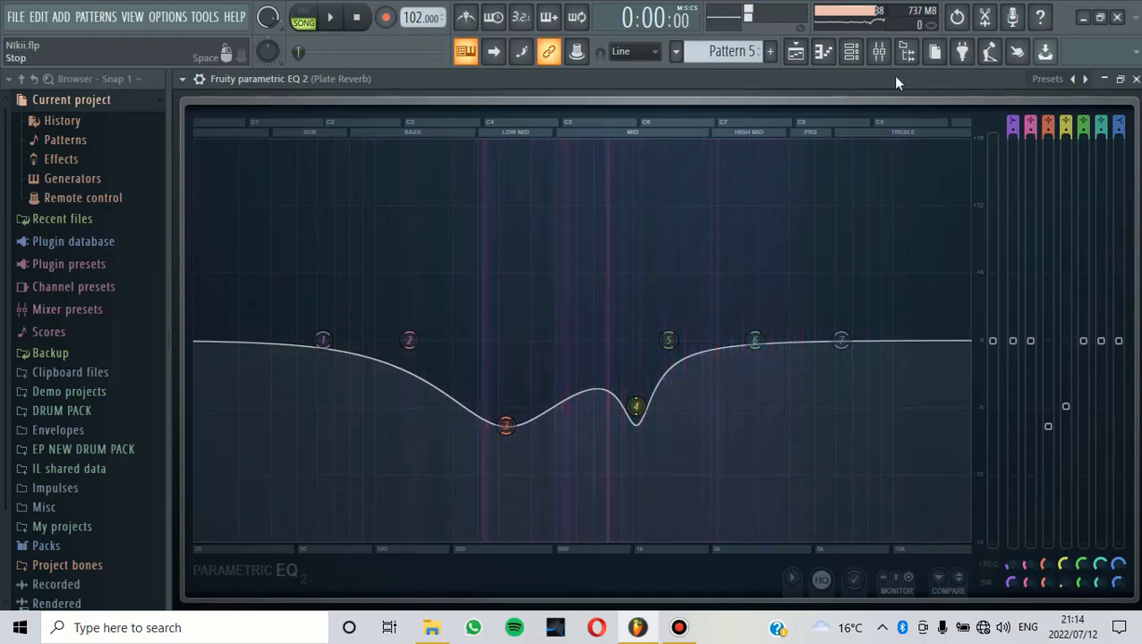
{"action": "left_click", "coordinate": [879, 51]}
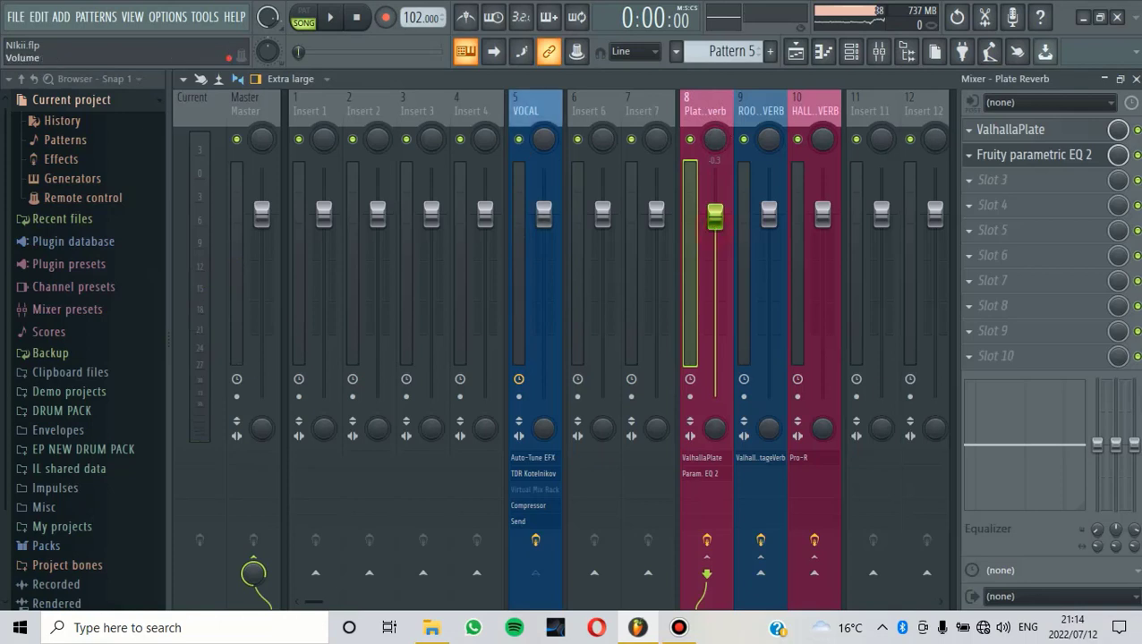
Drop the Plate Reverb fader to about -15.7 dB, then bring it up by ear to -9.9 dB
{"action": "left_click_drag", "start_coordinate": [714, 215], "coordinate": [714, 323]}
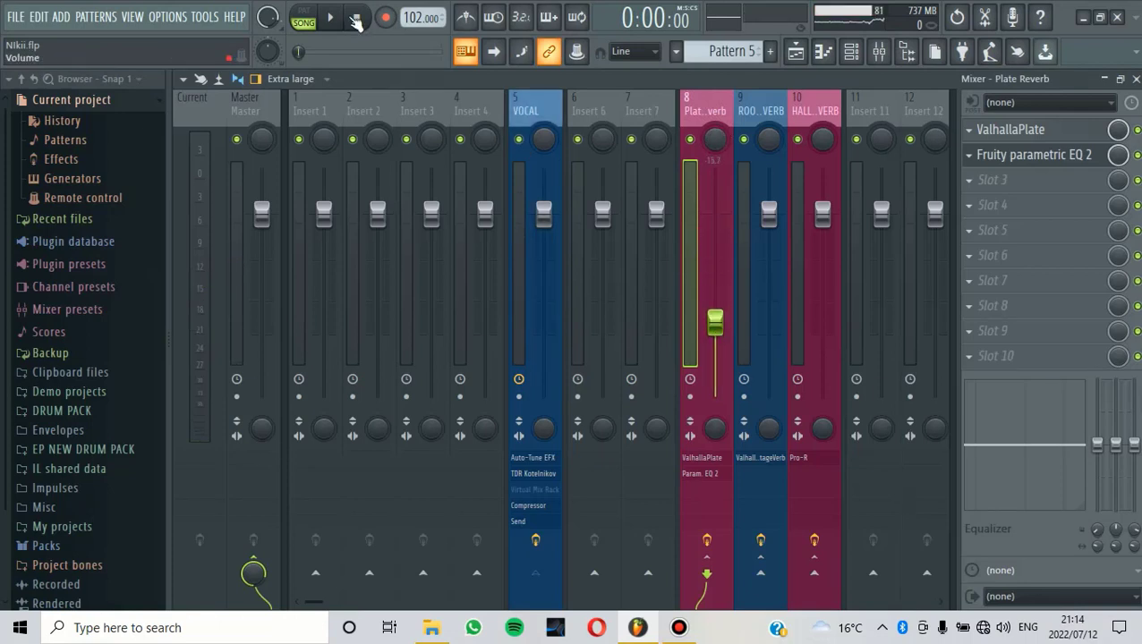
{"action": "key", "text": "space"}
{"action": "left_click_drag", "start_coordinate": [715, 324], "coordinate": [715, 287]}
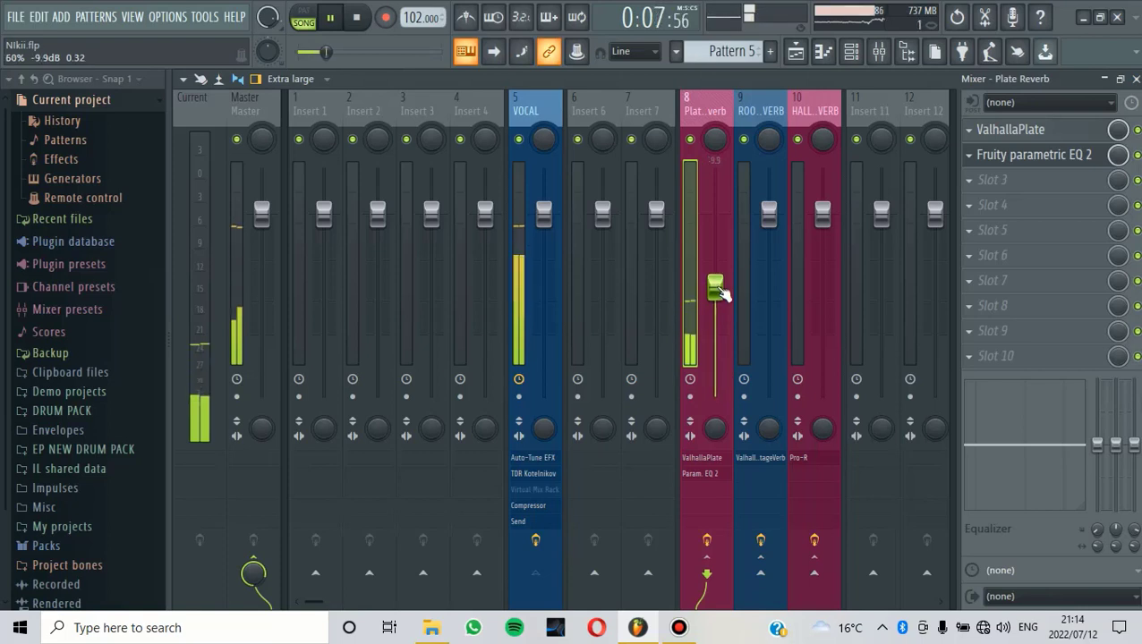
{"action": "key", "text": "space"}
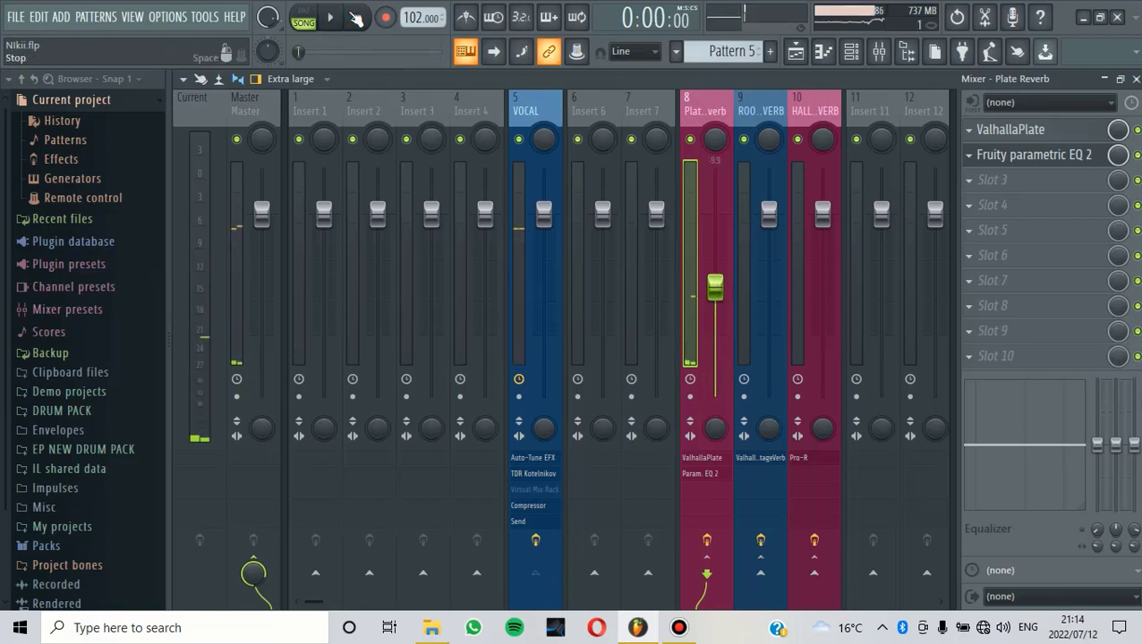
Add a Fruity send to VOCAL slot 9 and mute the Plate Reverb bus
{"action": "left_click", "coordinate": [516, 94]}
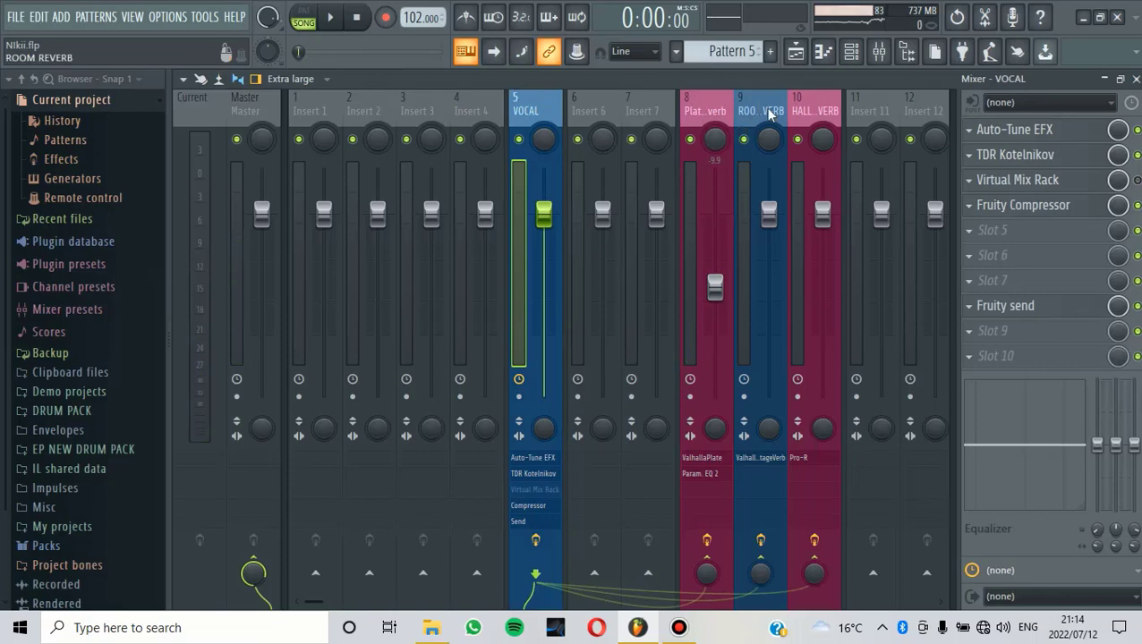
{"action": "left_click", "coordinate": [989, 334]}
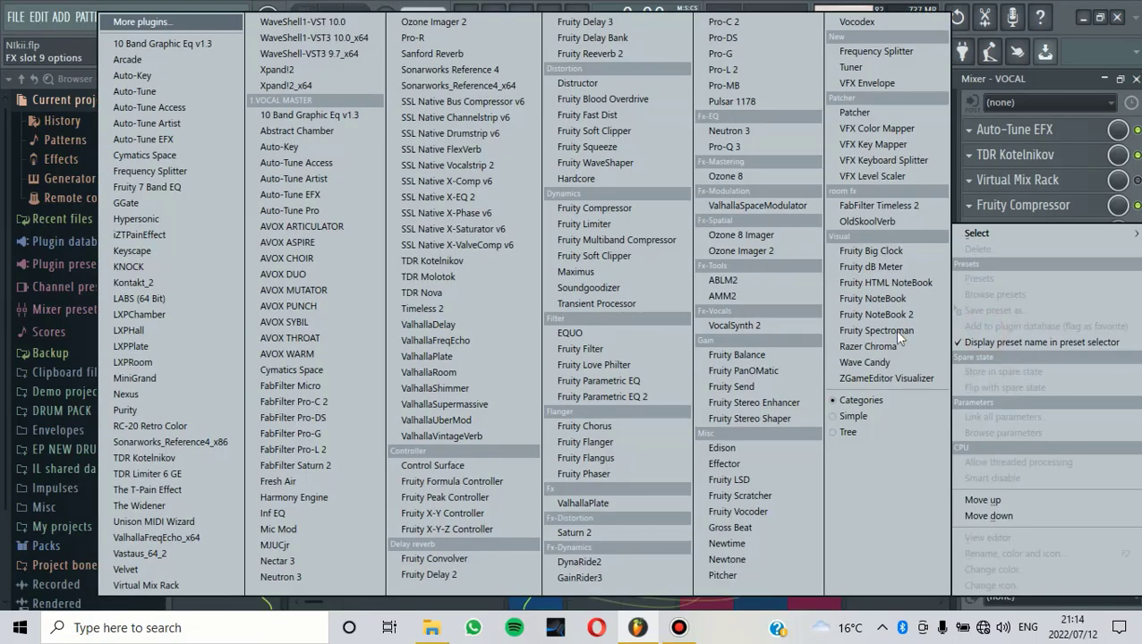
{"action": "left_click", "coordinate": [753, 337]}
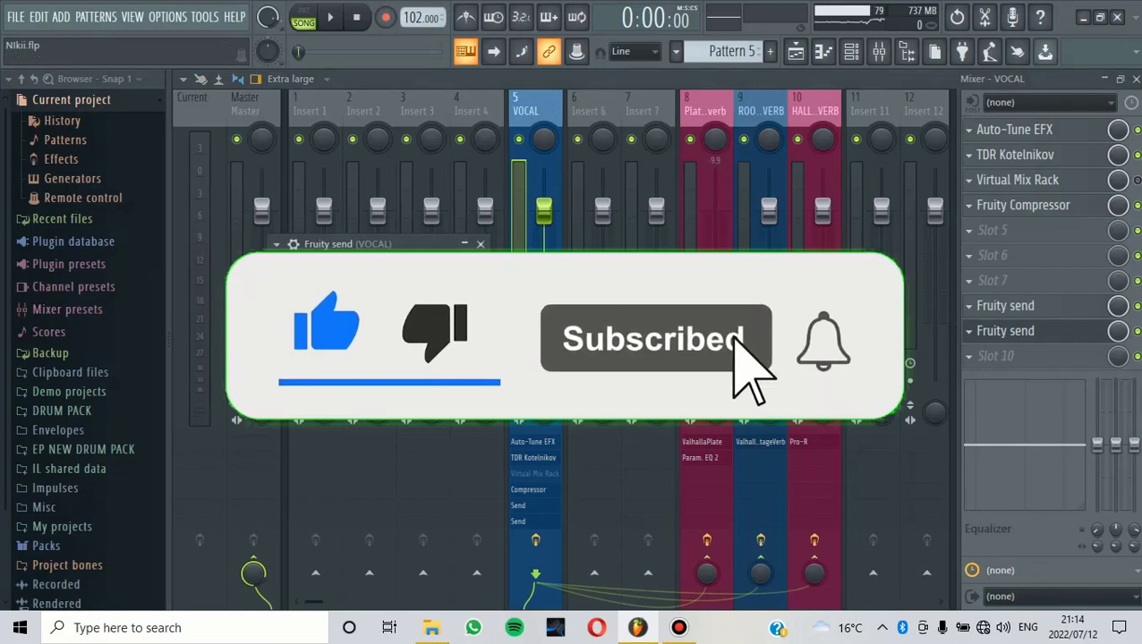
{"action": "left_click", "coordinate": [690, 139]}
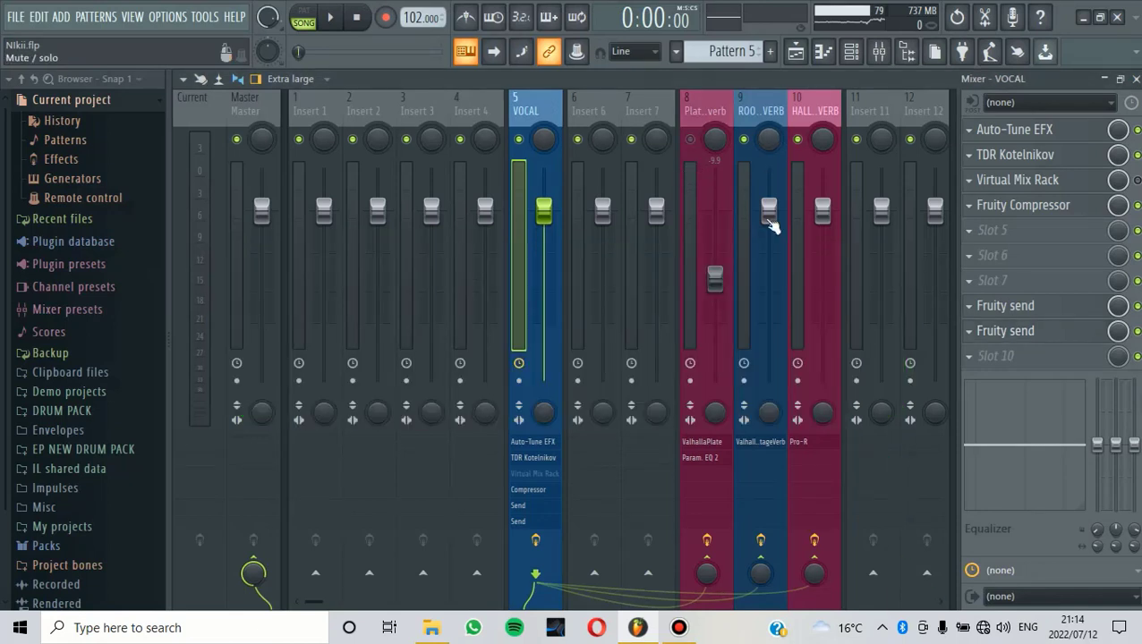
Raise the ROOM REVERB fader and audition it with the dry VOCAL muted
{"action": "left_click_drag", "start_coordinate": [769, 211], "coordinate": [769, 175]}
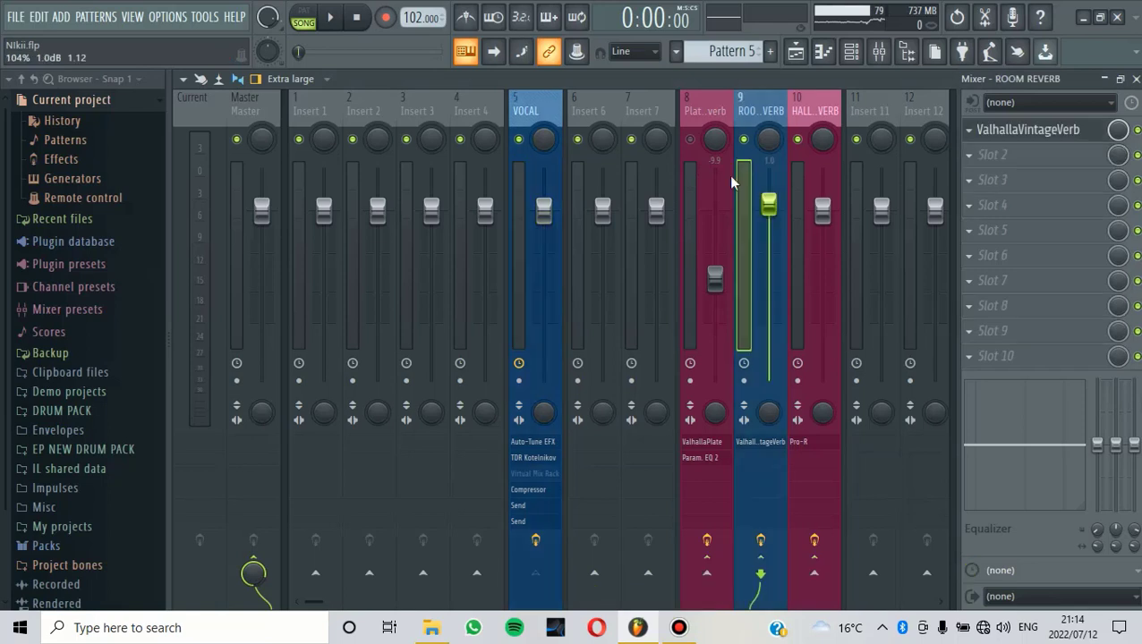
{"action": "key", "text": "space"}
{"action": "left_click", "coordinate": [519, 140]}
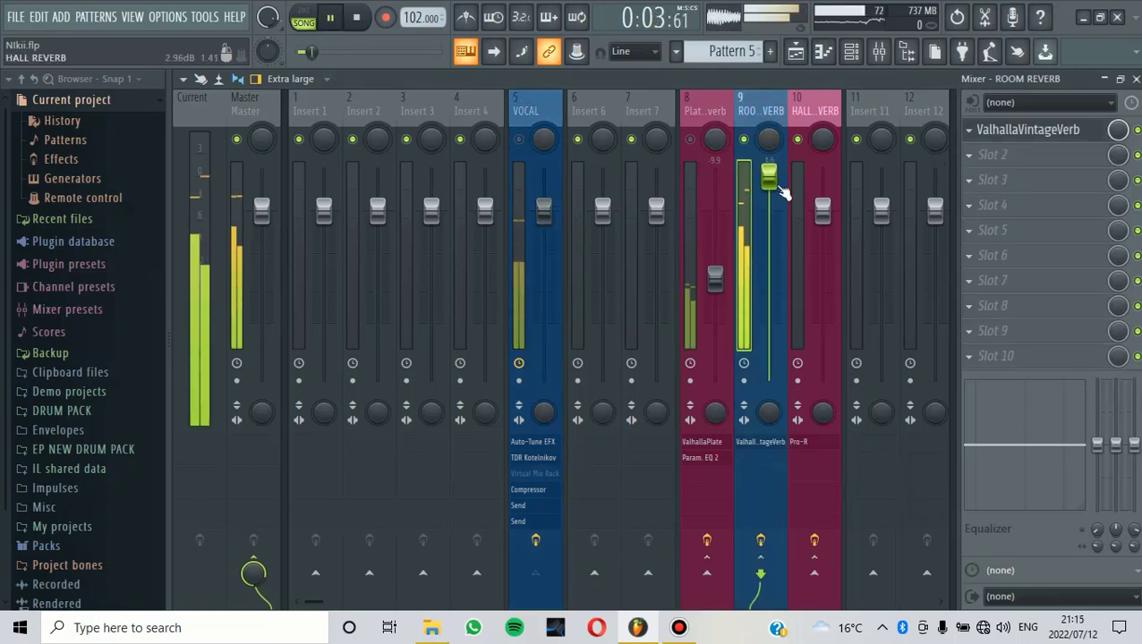
{"action": "key", "text": "space"}
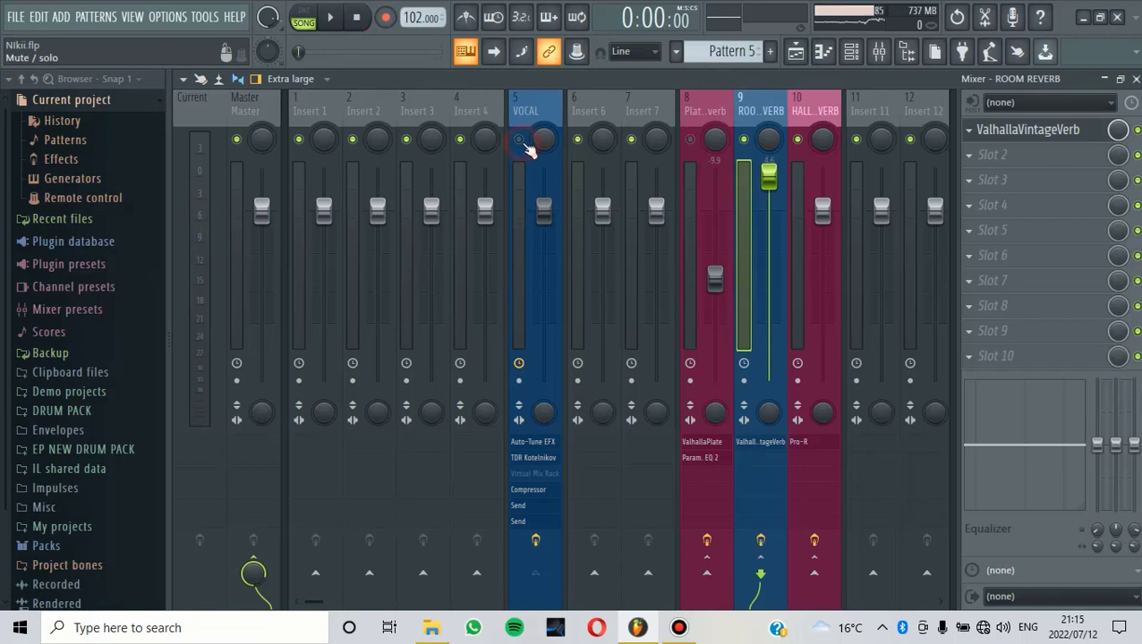
{"action": "key", "text": "space"}
{"action": "scroll", "coordinate": [770, 309], "scroll_direction": "down", "scroll_amount": 5}
{"action": "scroll", "coordinate": [772, 302], "scroll_direction": "down", "scroll_amount": 4}
{"action": "scroll", "coordinate": [767, 285], "scroll_direction": "up", "scroll_amount": 1}
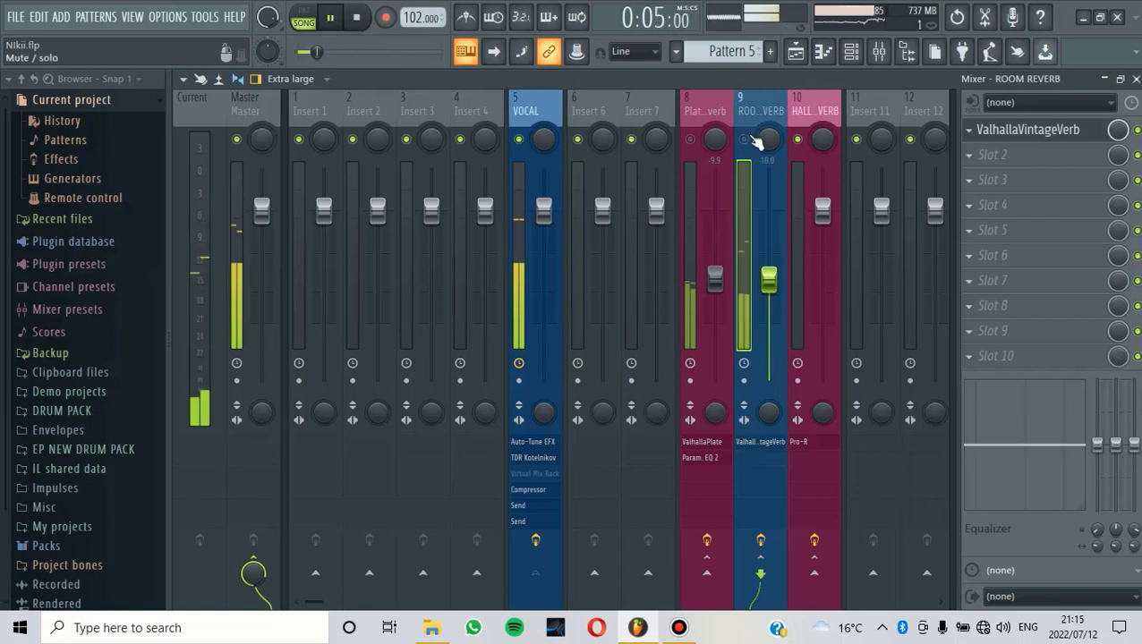
{"action": "left_click", "coordinate": [356, 19]}
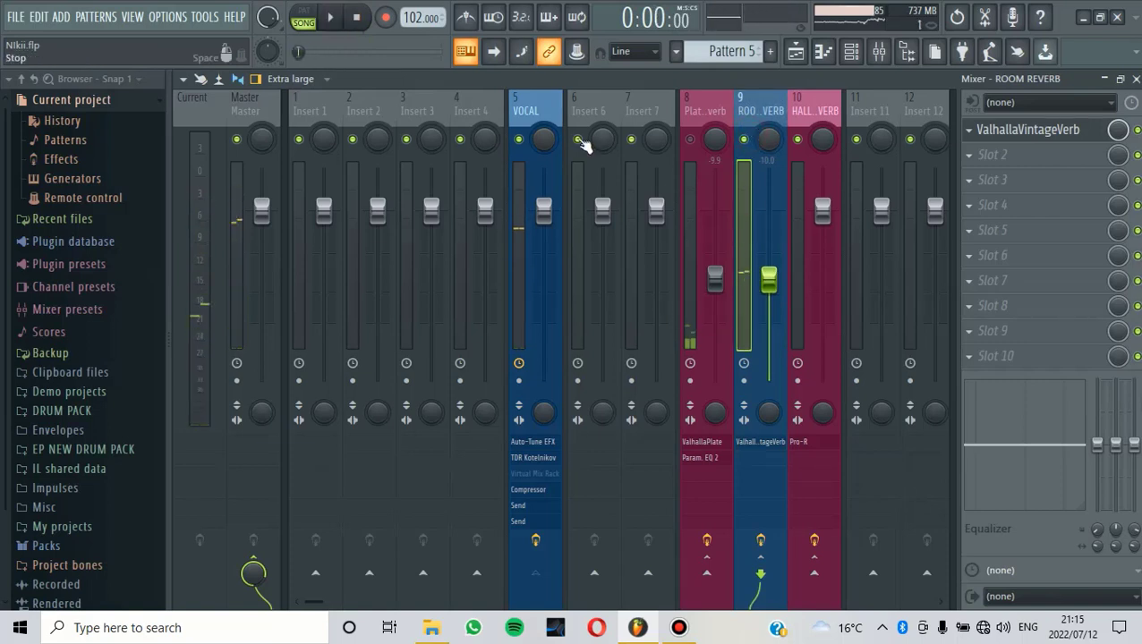
Fine-tune ROOM REVERB to about -8 dB, comparing it muted and unmuted during playback
{"action": "left_click_drag", "start_coordinate": [768, 280], "coordinate": [769, 270]}
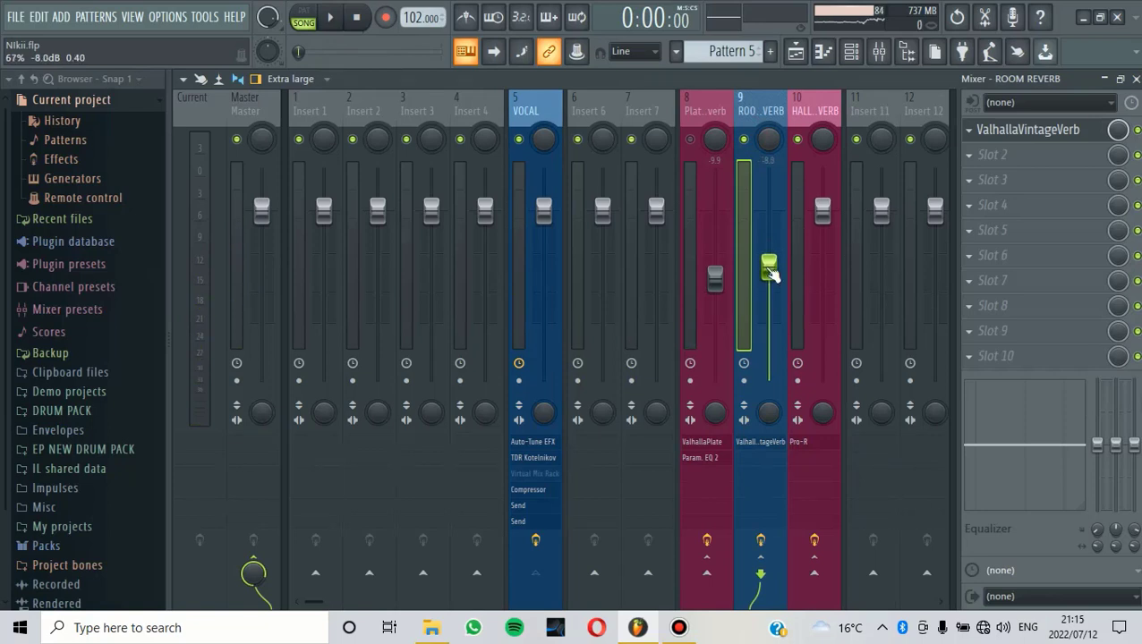
{"action": "left_click", "coordinate": [336, 21]}
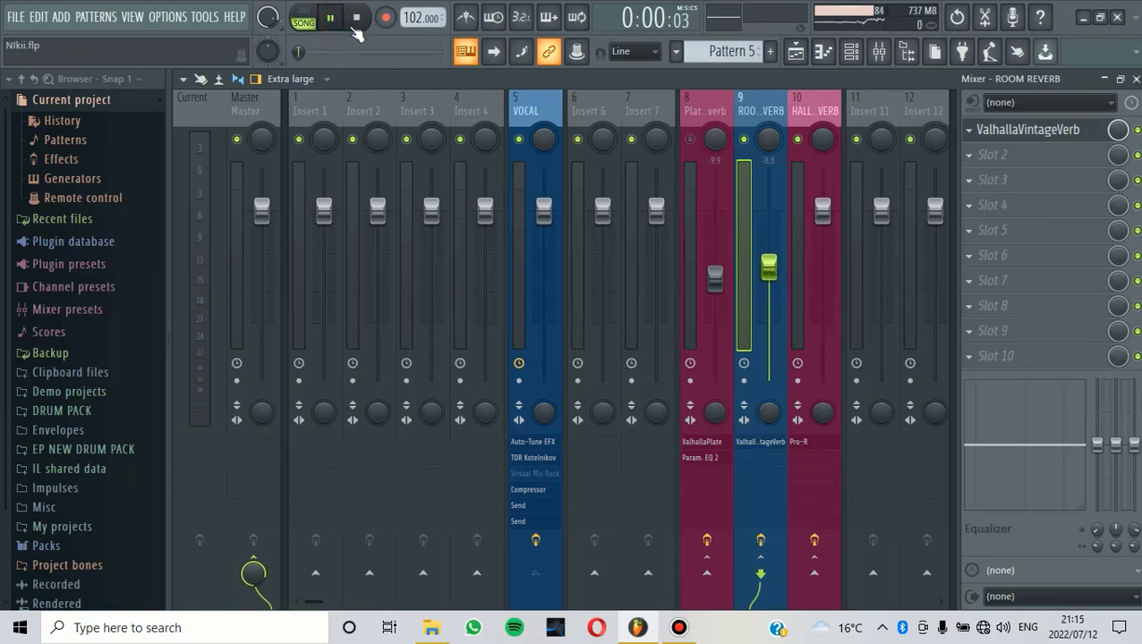
{"action": "left_click", "coordinate": [751, 150]}
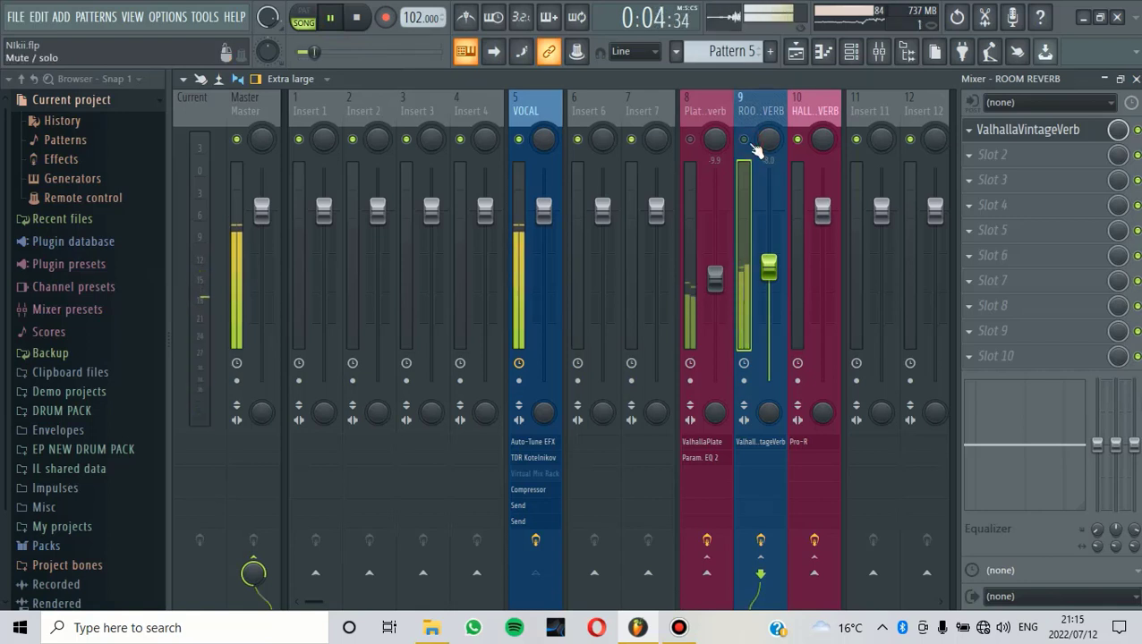
{"action": "left_click", "coordinate": [752, 147]}
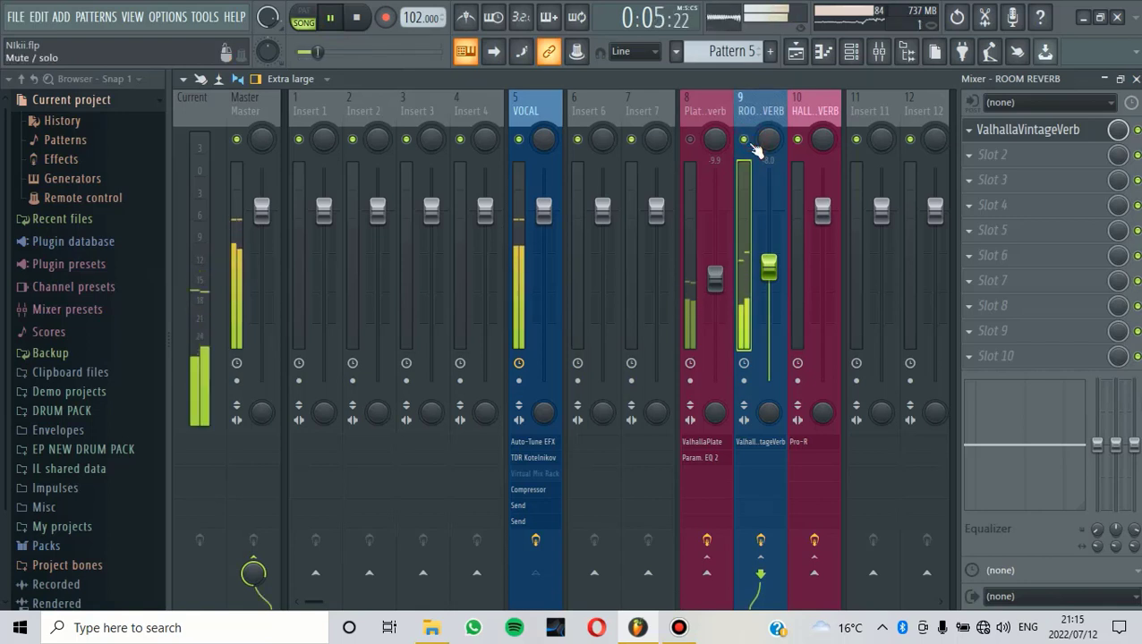
Mute ROOM REVERB and add a third VOCAL Fruity send routed to HALL REVERB
{"action": "left_click", "coordinate": [356, 17]}
{"action": "left_click", "coordinate": [751, 145]}
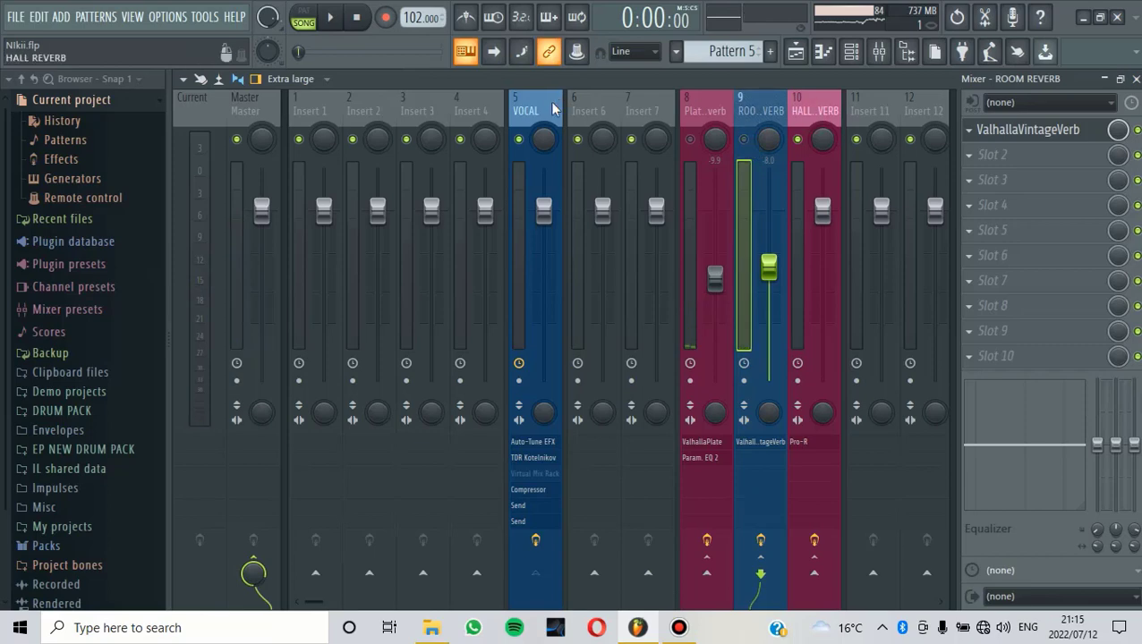
{"action": "key", "text": "Right"}
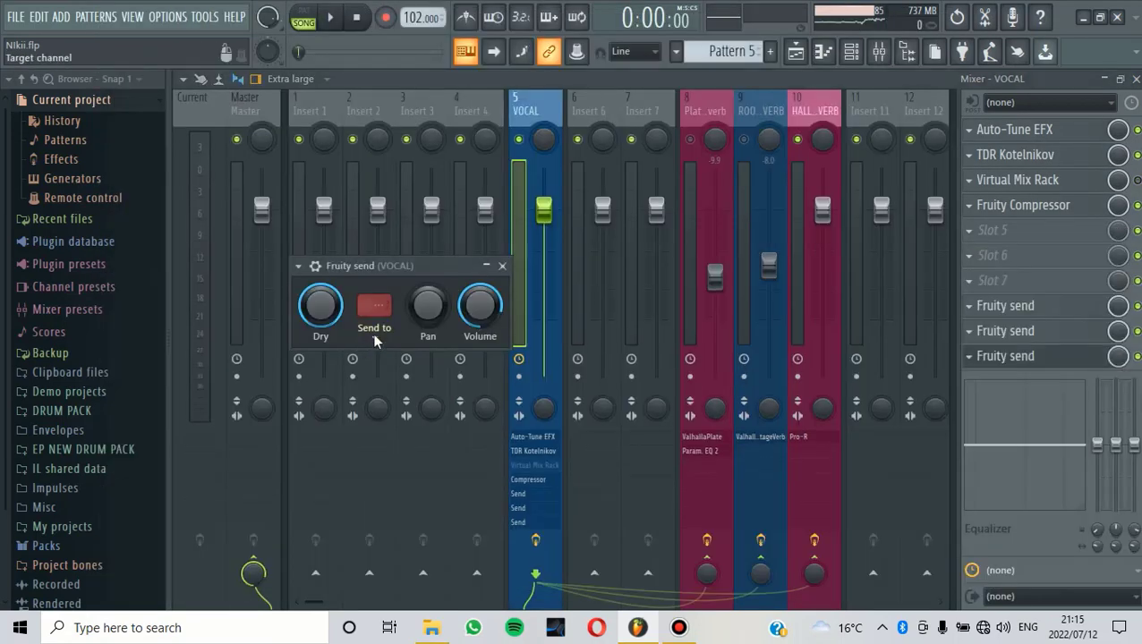
{"action": "left_click", "coordinate": [375, 324]}
{"action": "left_click", "coordinate": [391, 417]}
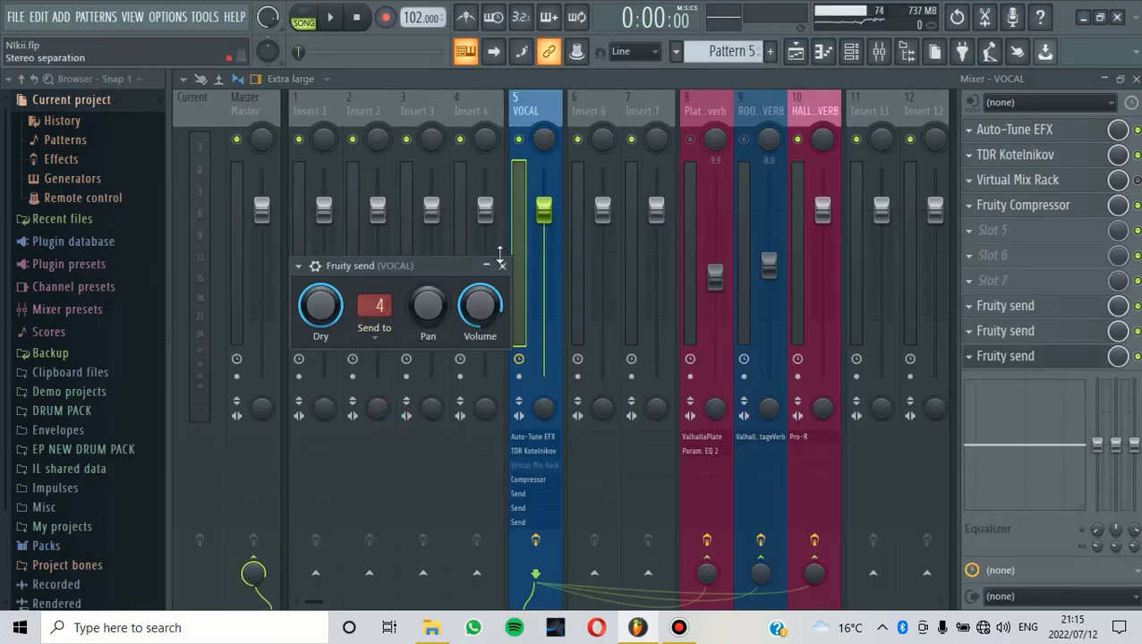
{"action": "left_click", "coordinate": [502, 266]}
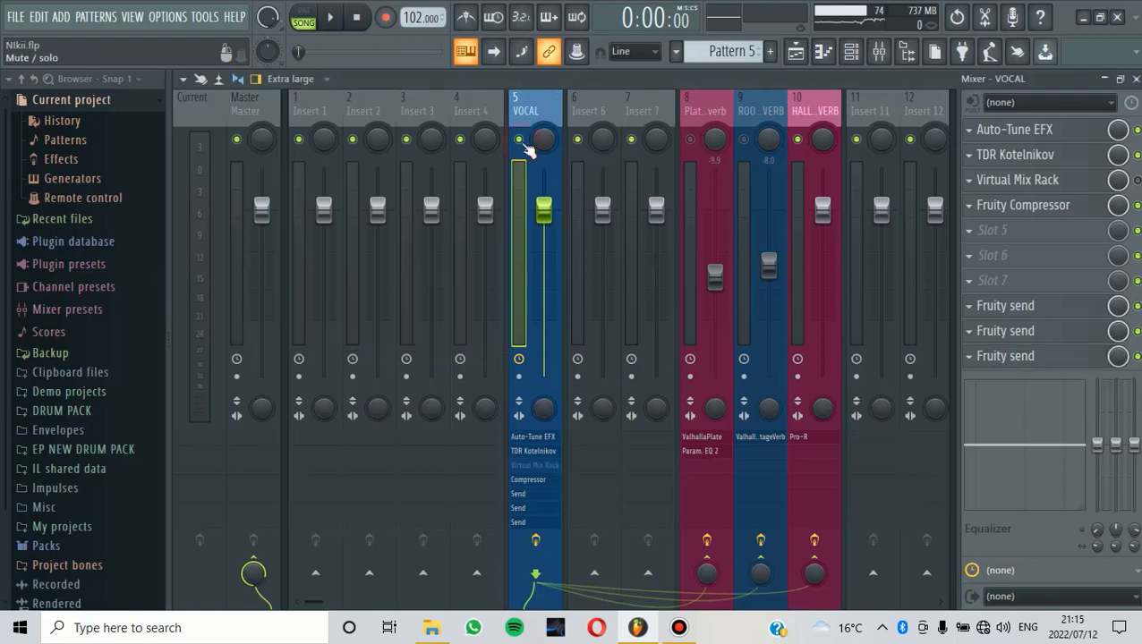
Raise the HALL REVERB bus to 3.6 dB while listening to playback
{"action": "key", "text": "space"}
{"action": "left_click_drag", "start_coordinate": [823, 209], "coordinate": [826, 189]}
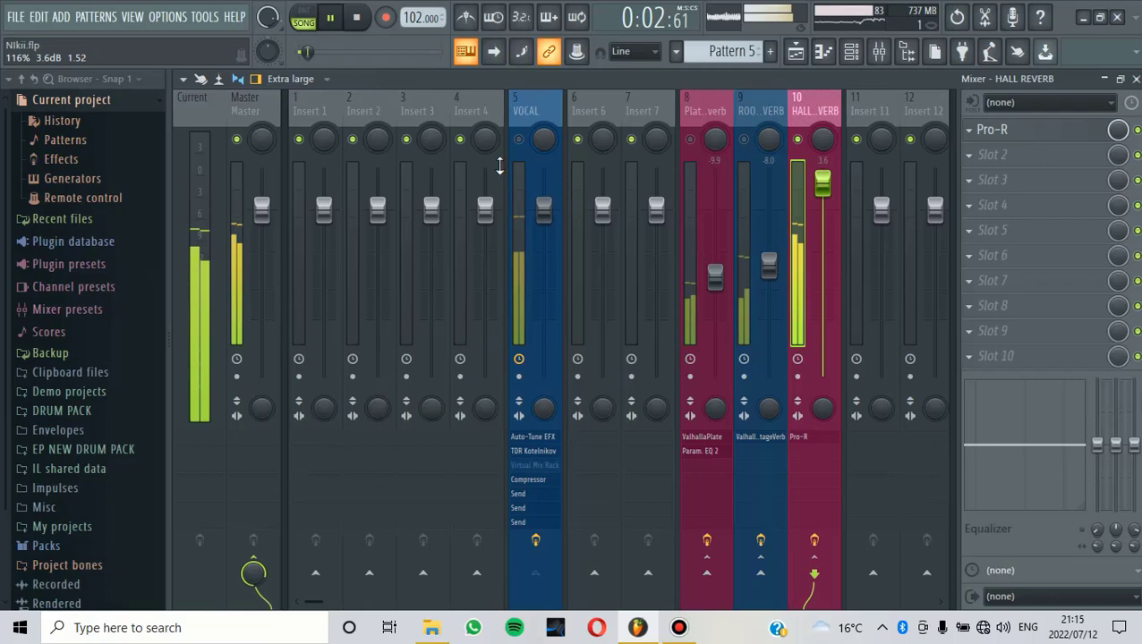
{"action": "key", "text": "space"}
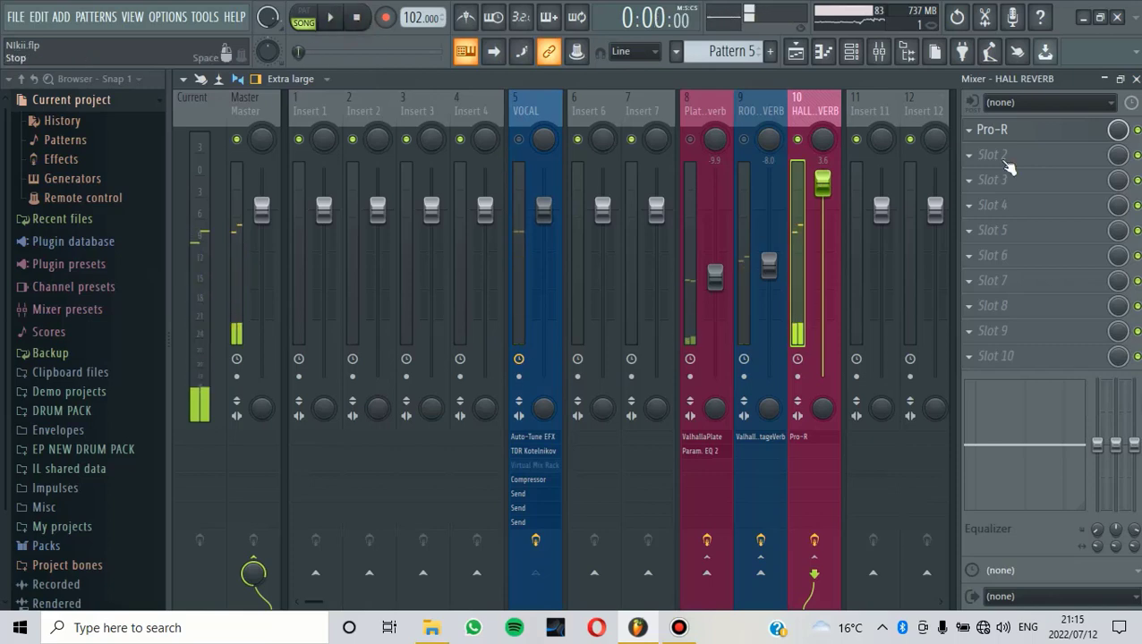
Load Fruity Parametric EQ 2 into HALL REVERB slot 2 with the Vocal Presence preset
{"action": "left_click", "coordinate": [999, 154]}
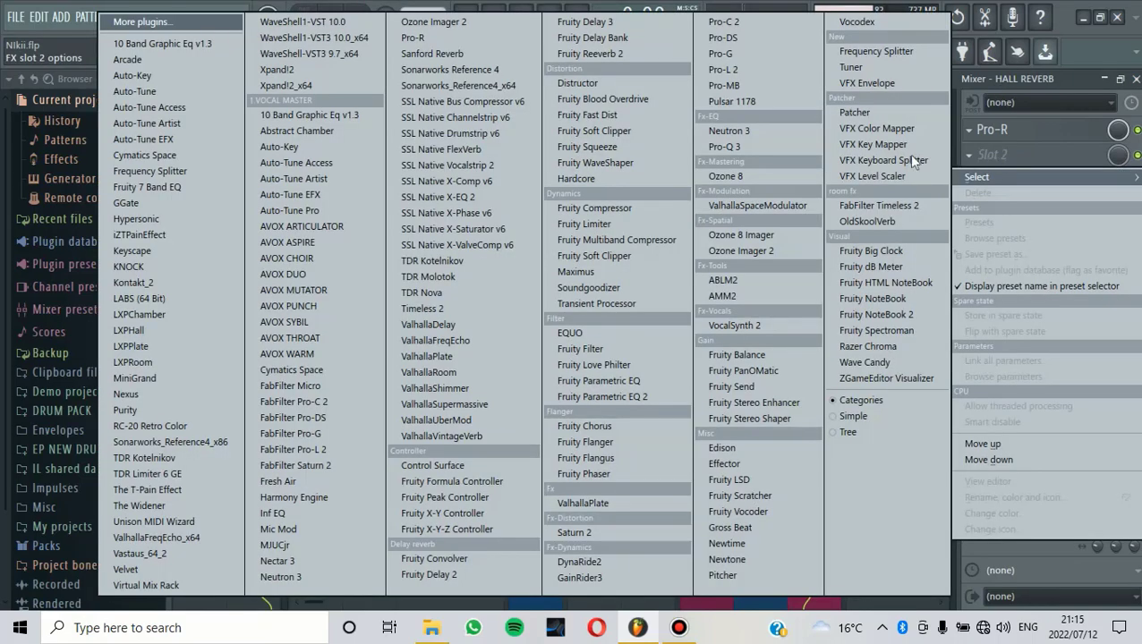
{"action": "left_click", "coordinate": [619, 396]}
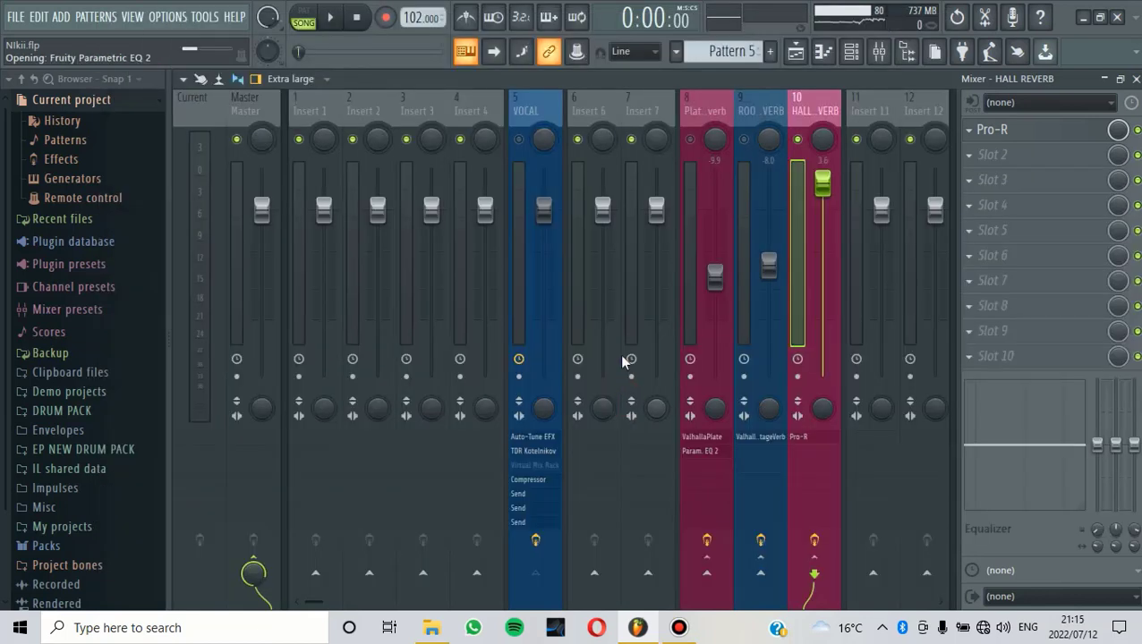
{"action": "left_click", "coordinate": [810, 195]}
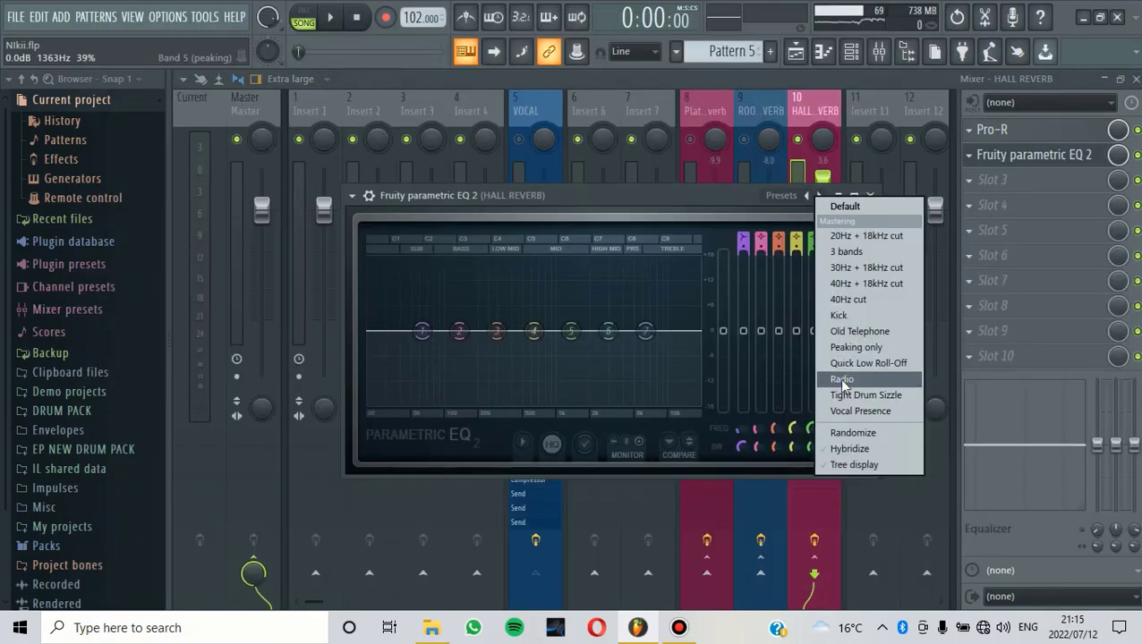
{"action": "left_click", "coordinate": [852, 412]}
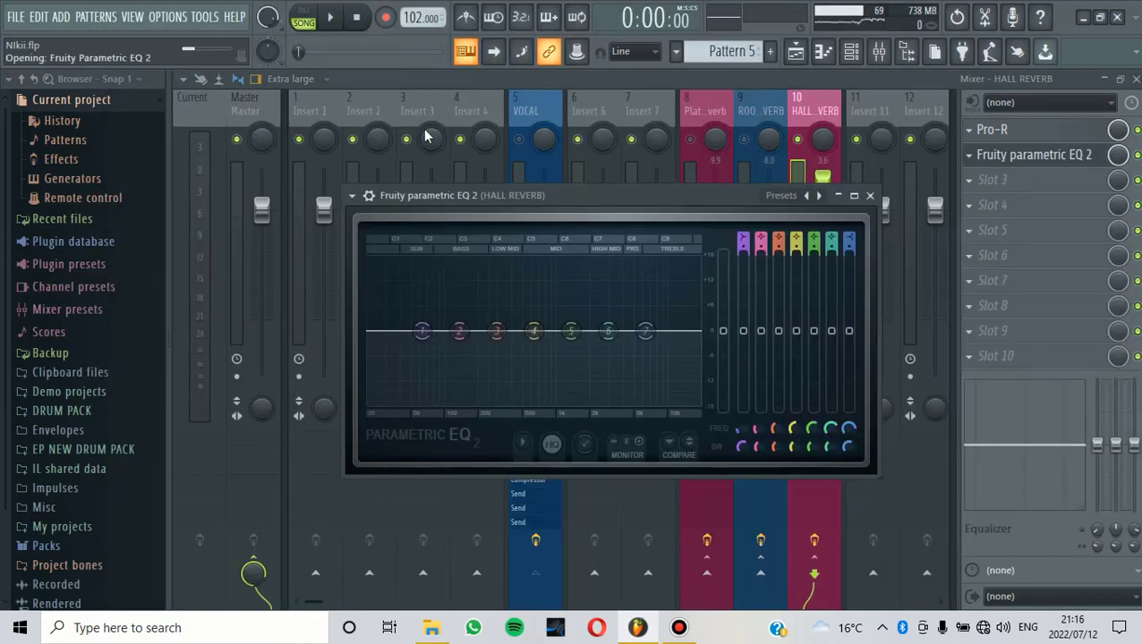
{"action": "key", "text": "space"}
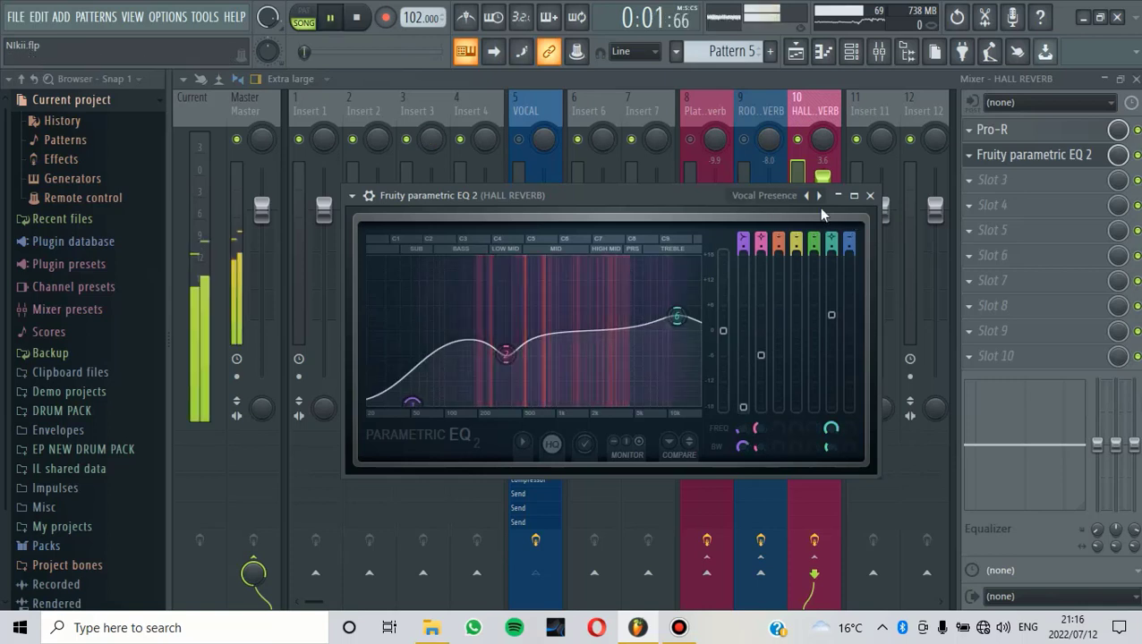
{"action": "left_click", "coordinate": [868, 195]}
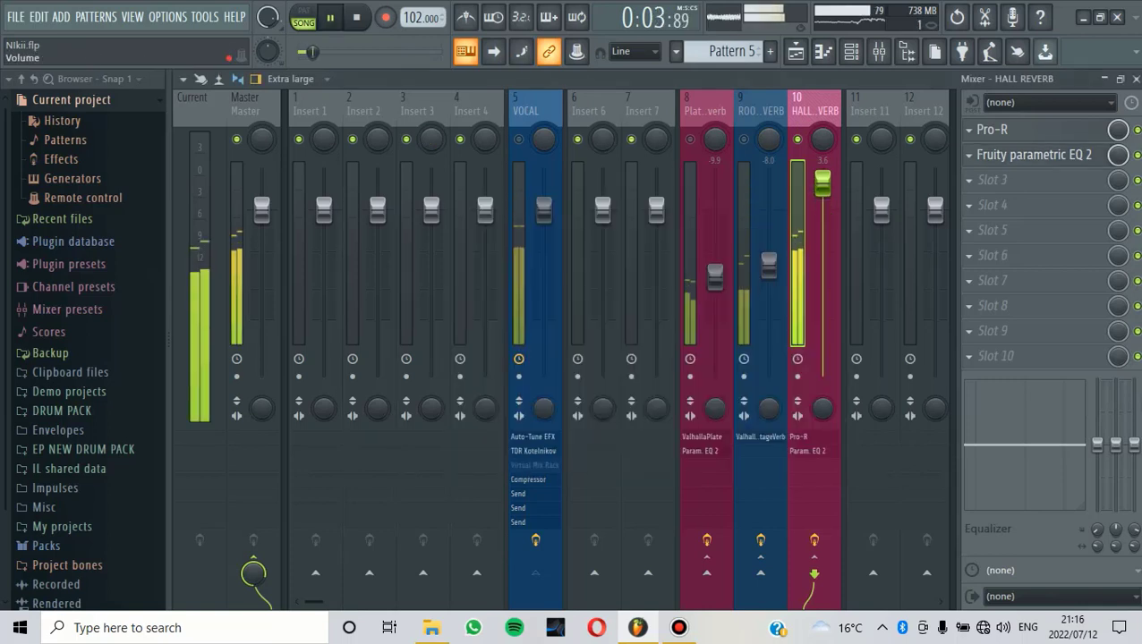
Lower the hall, room and plate reverb faders by ear to about -23.0, -19.6 and -15.5 dB
{"action": "left_click_drag", "start_coordinate": [821, 183], "coordinate": [822, 302]}
{"action": "key", "text": "space"}
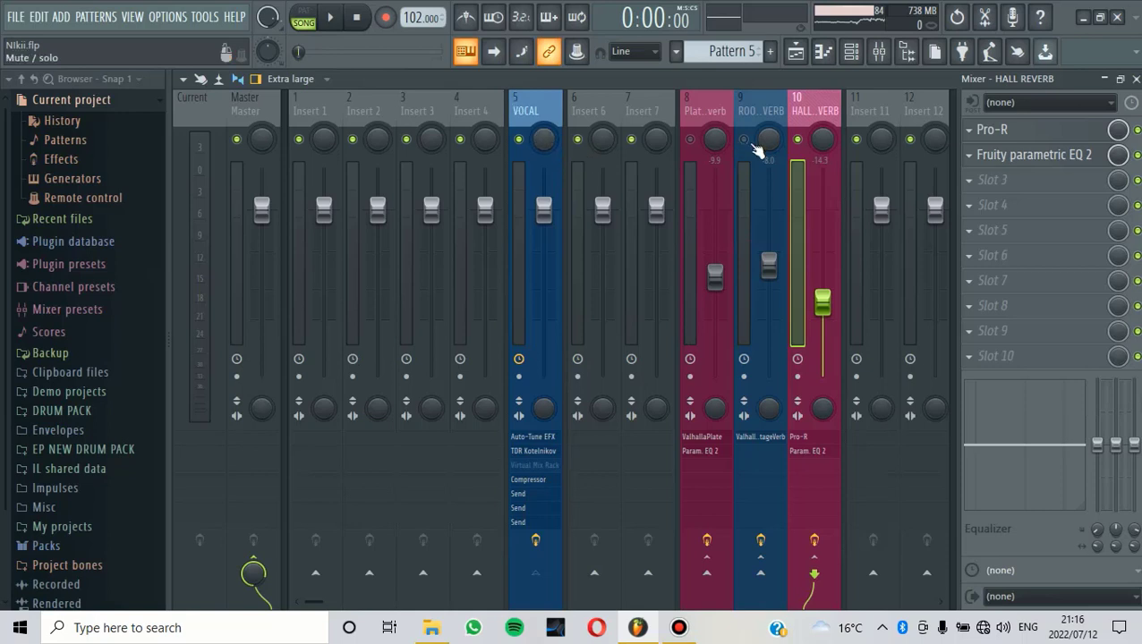
{"action": "key", "text": "space"}
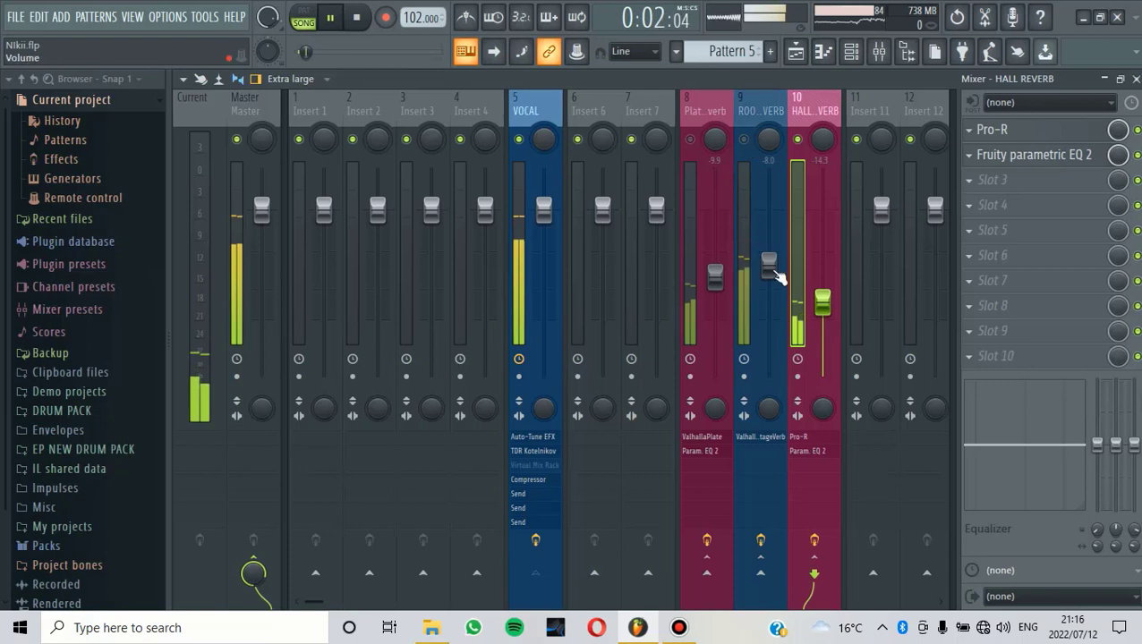
{"action": "left_click_drag", "start_coordinate": [769, 265], "coordinate": [822, 340]}
{"action": "left_click_drag", "start_coordinate": [715, 307], "coordinate": [715, 312]}
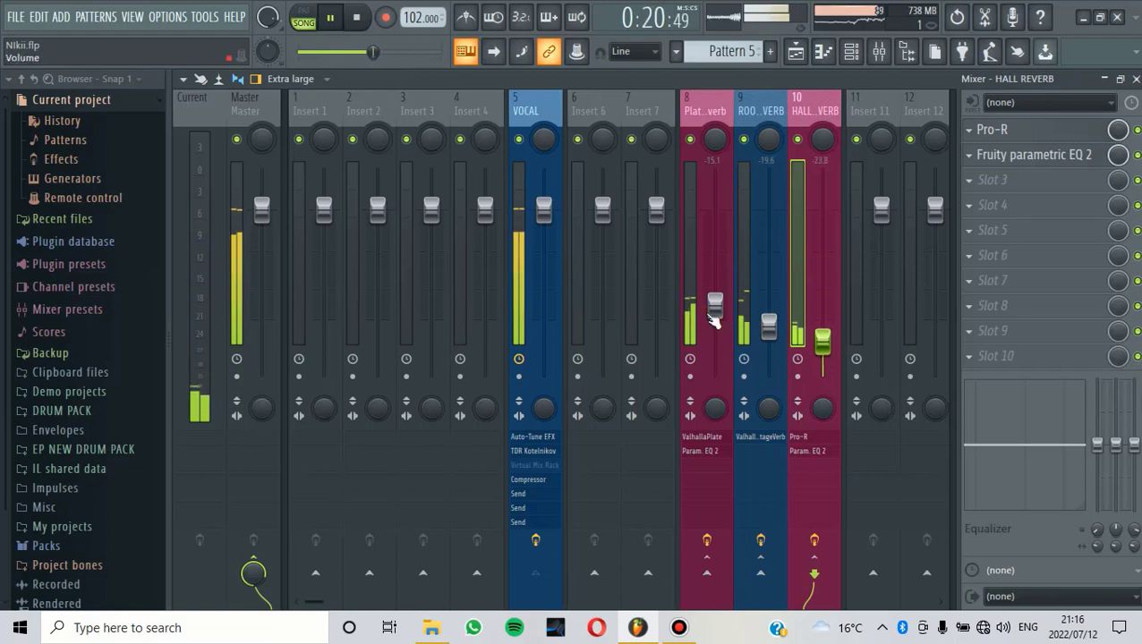
{"action": "left_click", "coordinate": [358, 19]}
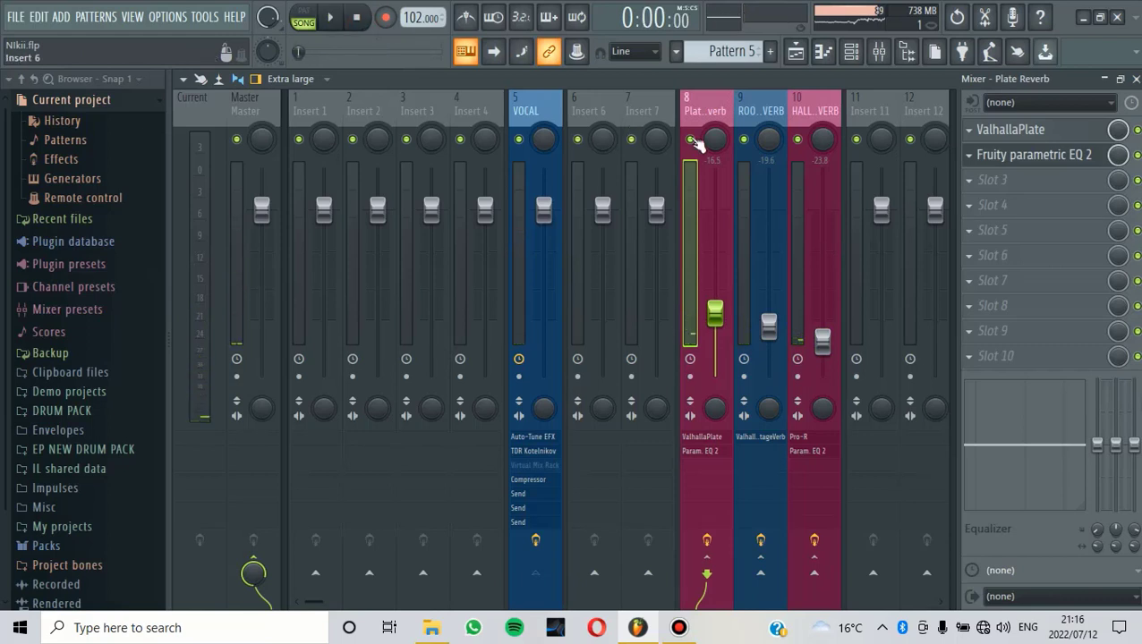
{"action": "left_click_drag", "start_coordinate": [690, 139], "coordinate": [797, 139]}
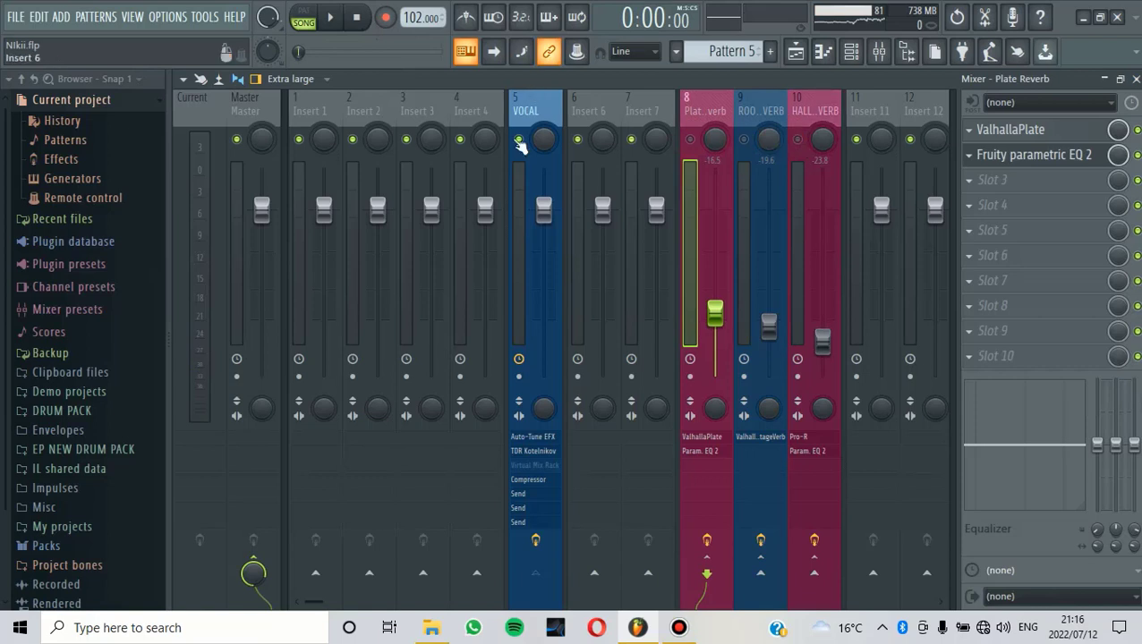
{"action": "left_click", "coordinate": [329, 18]}
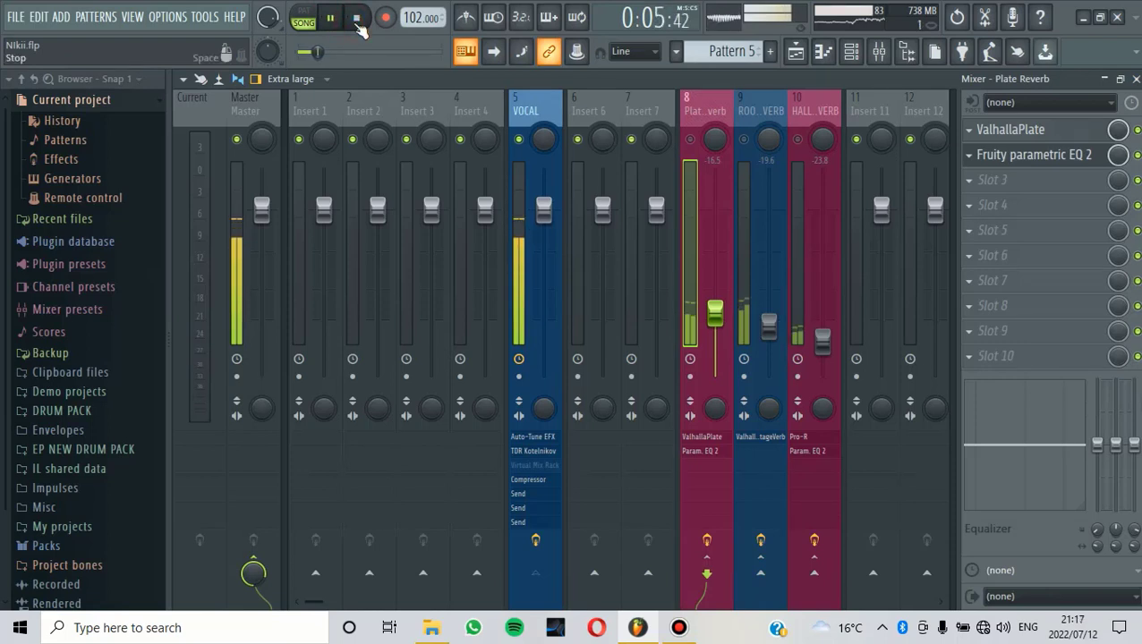
{"action": "left_click", "coordinate": [356, 20]}
{"action": "left_click", "coordinate": [690, 139]}
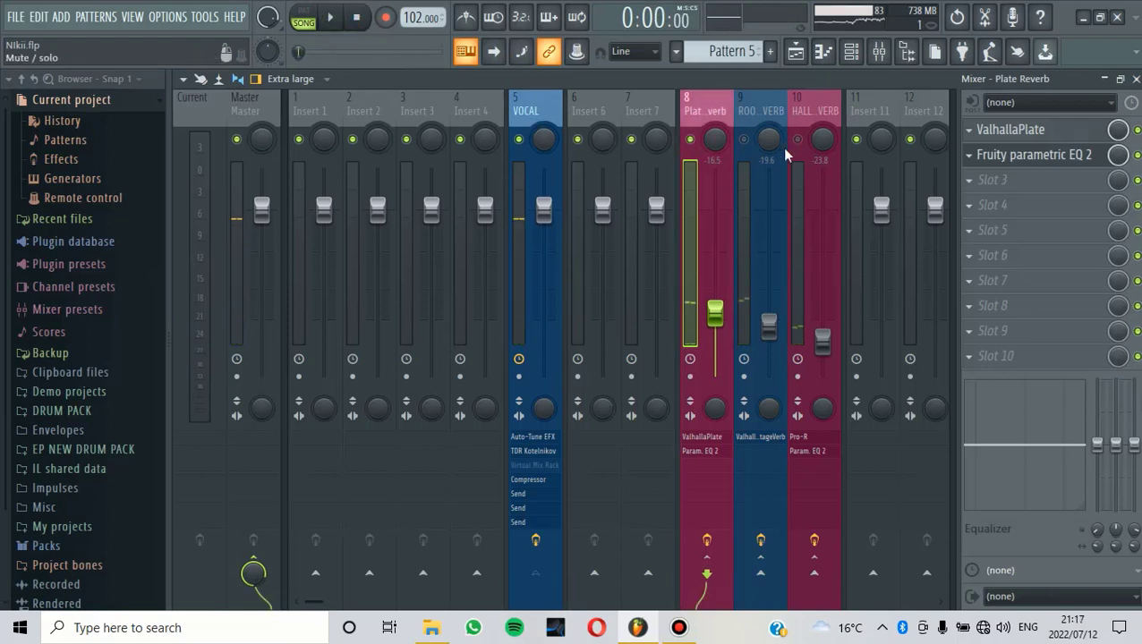
{"action": "left_click", "coordinate": [743, 139]}
{"action": "key", "text": "space"}
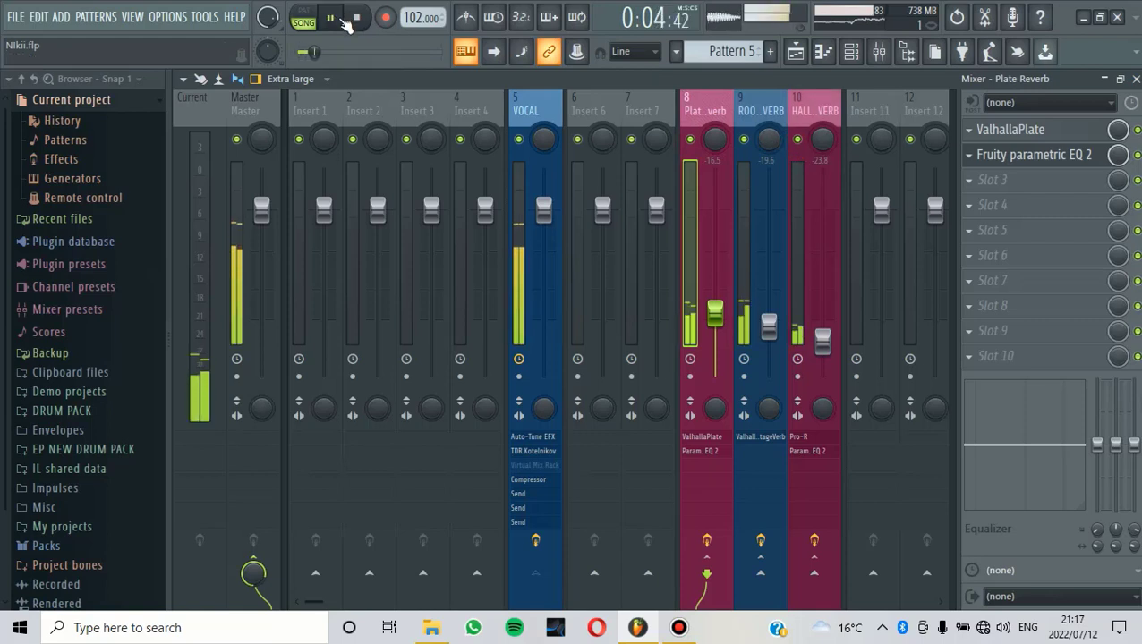
{"action": "left_click", "coordinate": [357, 18]}
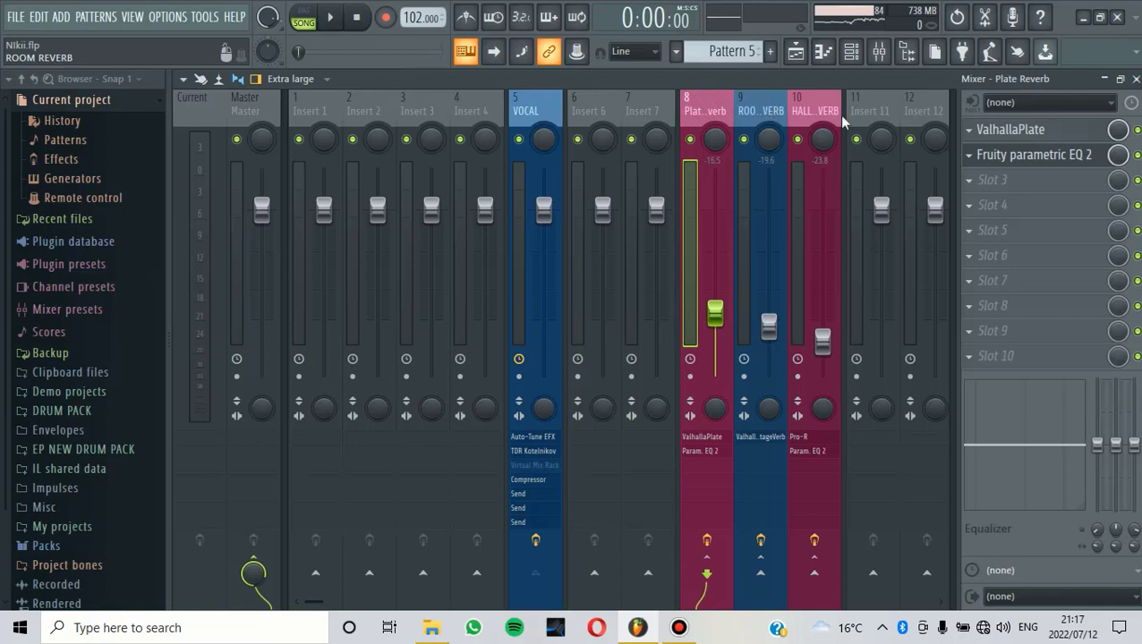
{"action": "scroll", "coordinate": [846, 114], "scroll_direction": "down", "scroll_amount": 3}
{"action": "scroll", "coordinate": [850, 110], "scroll_direction": "up", "scroll_amount": 3}
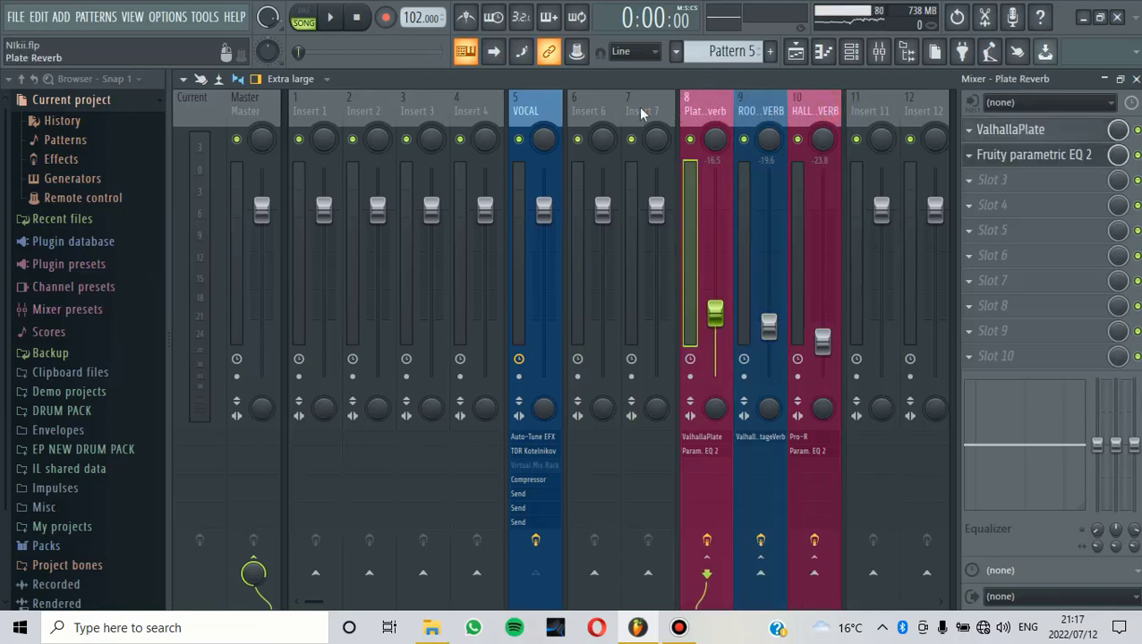
Apply the Radio preset to the HALL REVERB bus's Parametric EQ 2 and close its window
{"action": "left_click", "coordinate": [813, 112]}
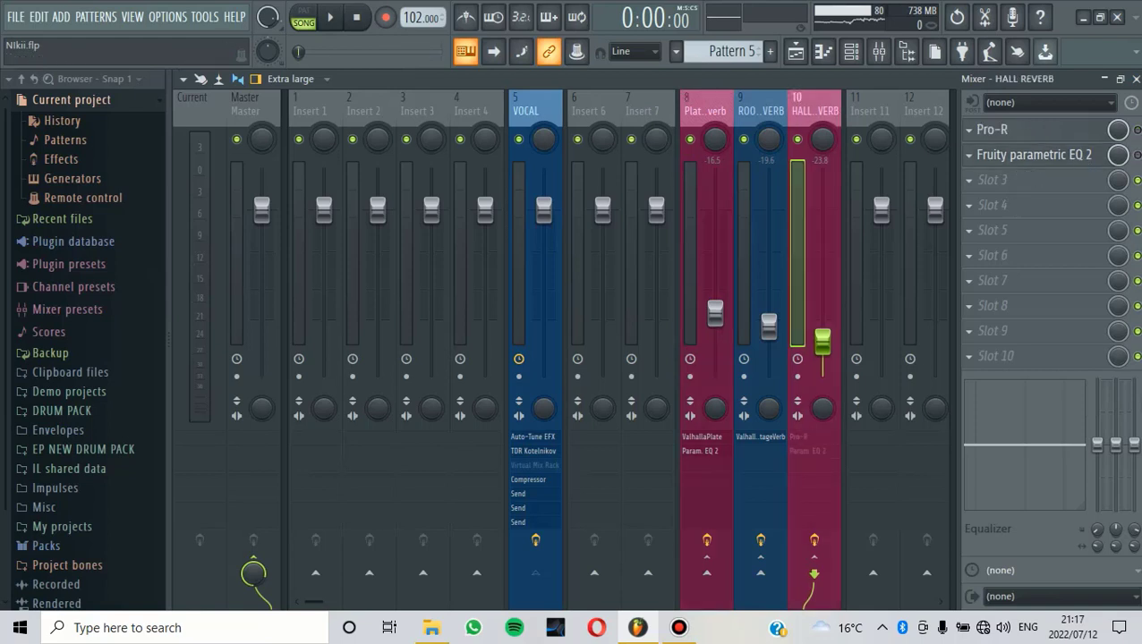
{"action": "left_click", "coordinate": [1082, 155]}
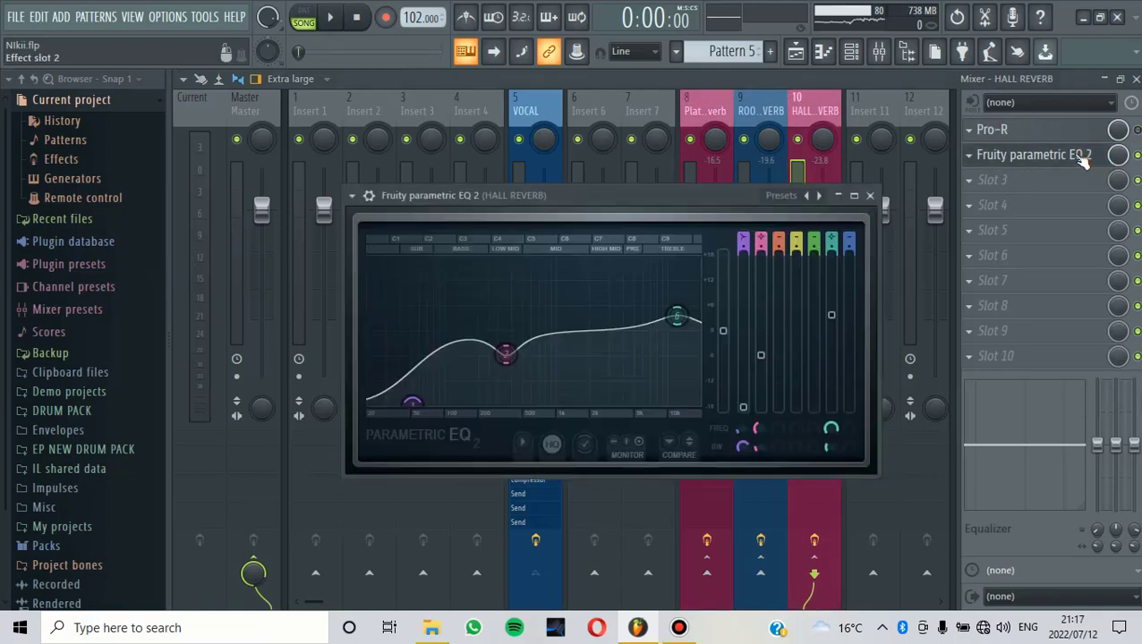
{"action": "left_click", "coordinate": [806, 195]}
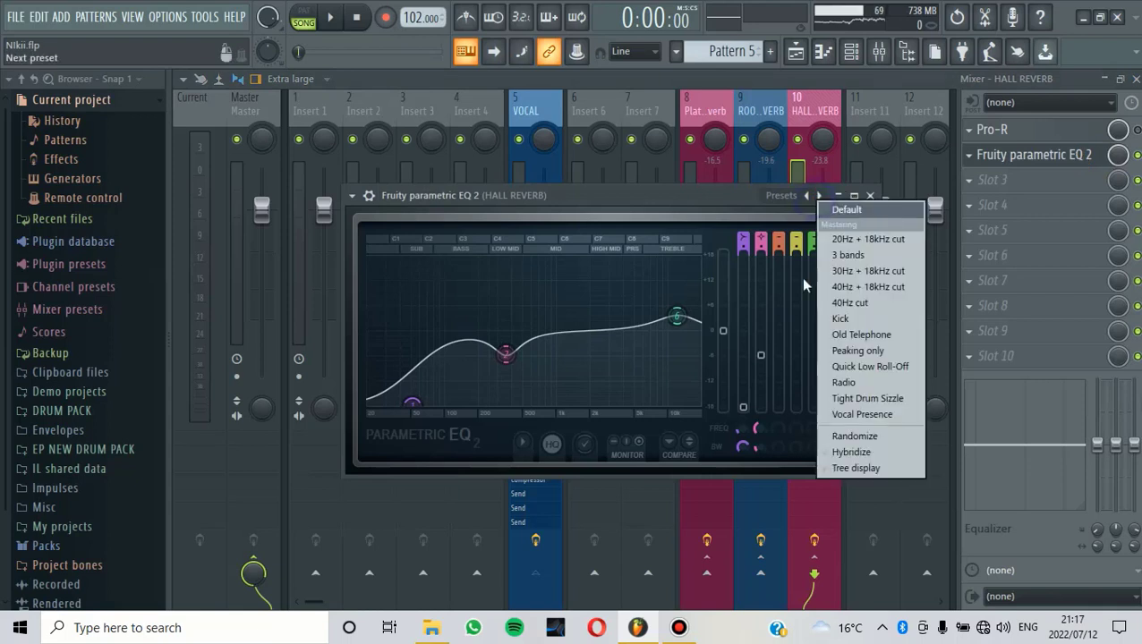
{"action": "left_click", "coordinate": [856, 379]}
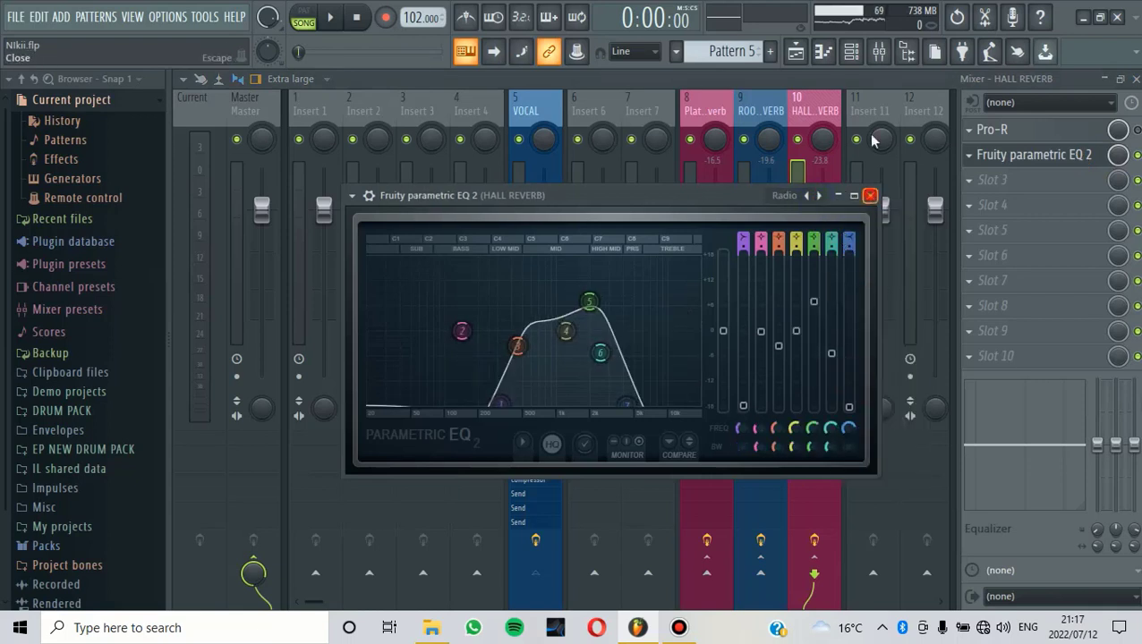
{"action": "left_click", "coordinate": [870, 195]}
{"action": "left_click", "coordinate": [869, 107]}
{"action": "left_click", "coordinate": [797, 102]}
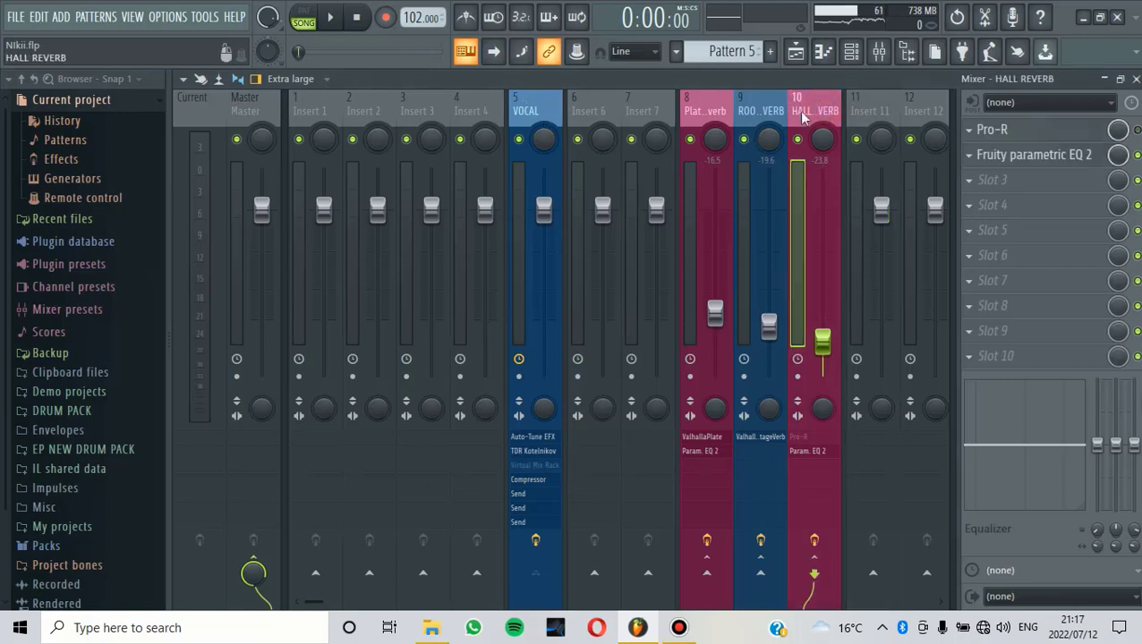
Push the HALL REVERB fader up, then settle it by ear during playback near -13.1 dB
{"action": "left_click_drag", "start_coordinate": [832, 345], "coordinate": [716, 165]}
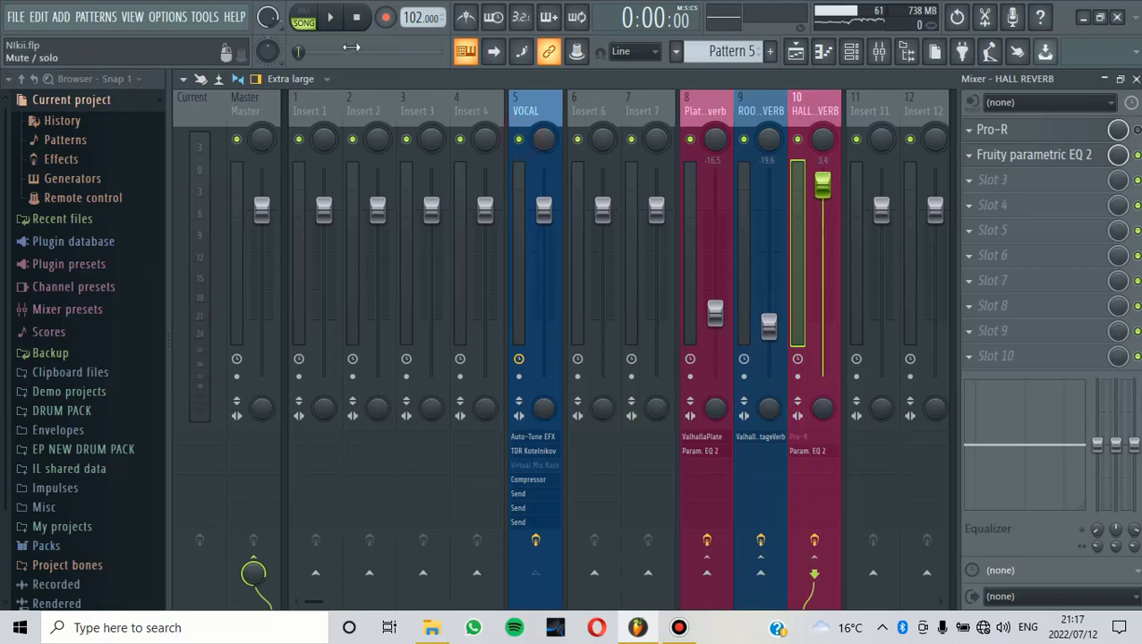
{"action": "left_click", "coordinate": [329, 18]}
{"action": "left_click_drag", "start_coordinate": [829, 204], "coordinate": [687, 229]}
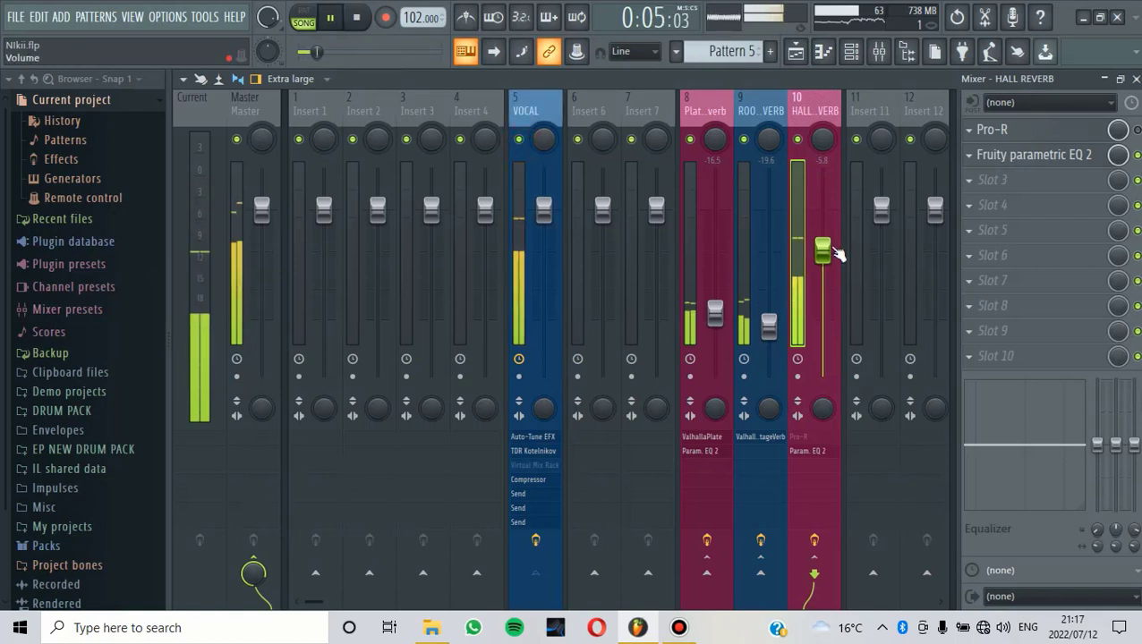
{"action": "left_click_drag", "start_coordinate": [836, 255], "coordinate": [829, 289]}
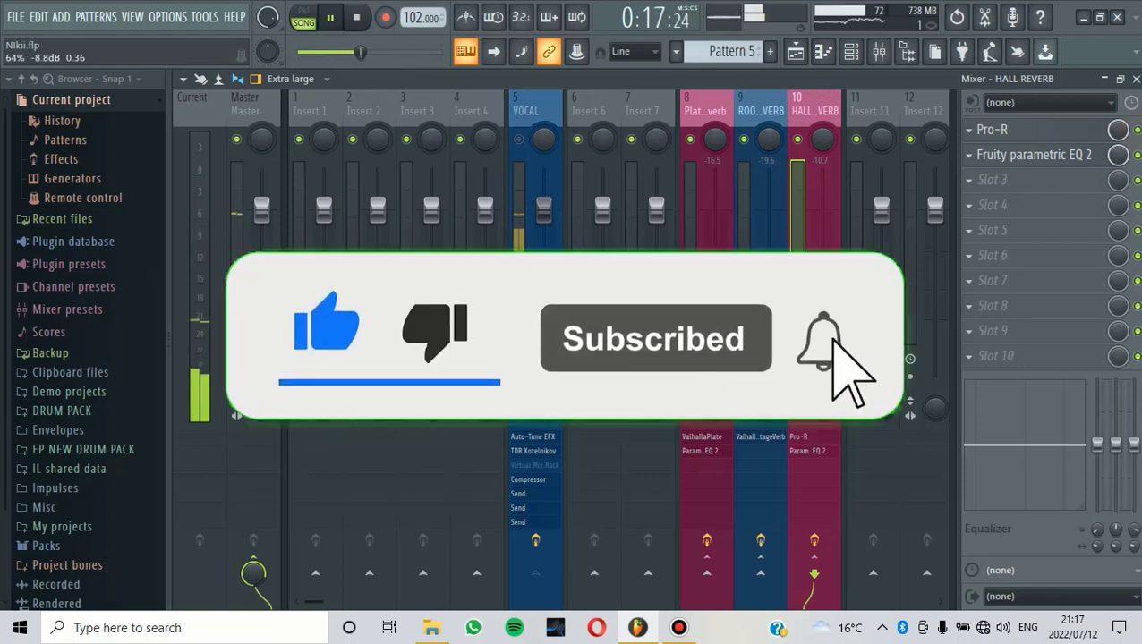
{"action": "left_click_drag", "start_coordinate": [829, 265], "coordinate": [775, 276]}
Select the room and plate reverb tracks, then replay and drop the hall fader to about -23.6 dB
{"action": "left_click", "coordinate": [362, 19]}
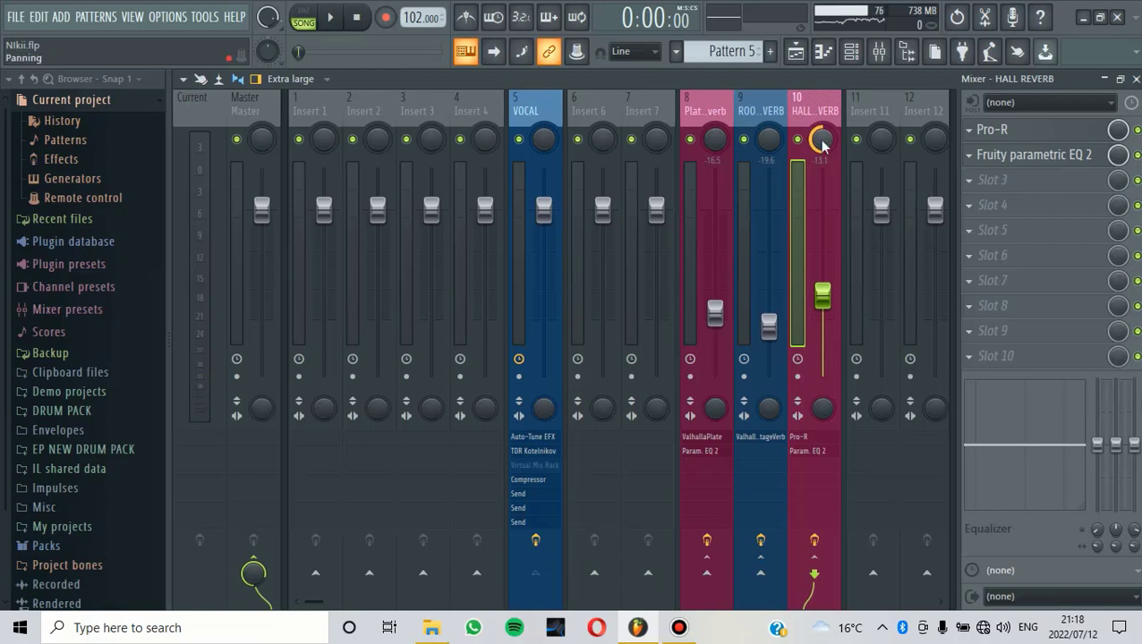
{"action": "left_click", "coordinate": [732, 152]}
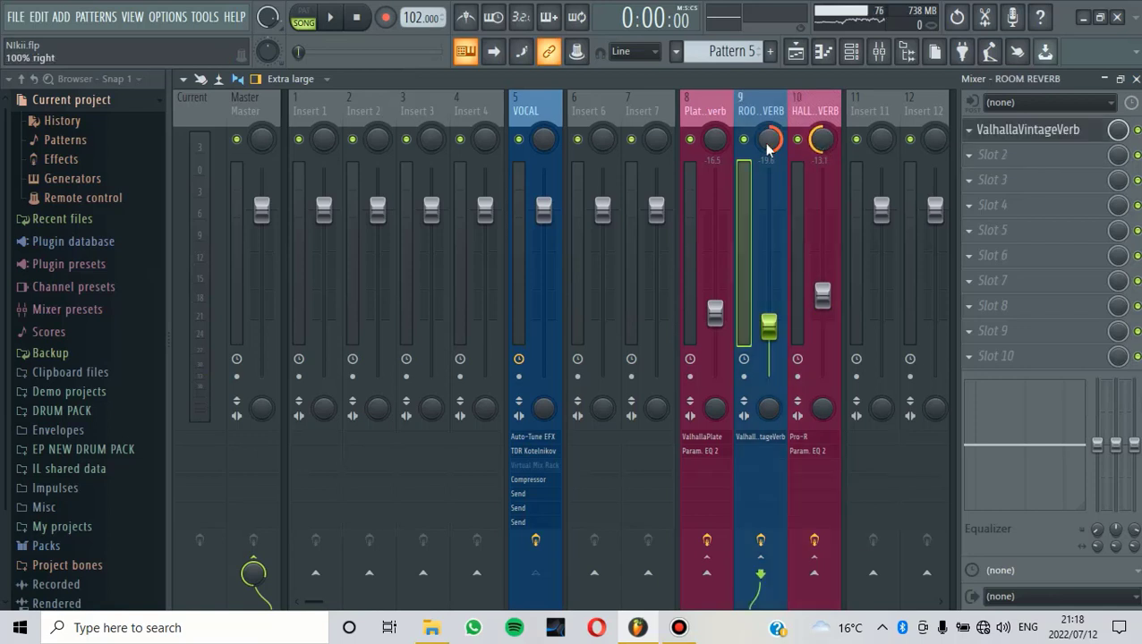
{"action": "left_click", "coordinate": [722, 148]}
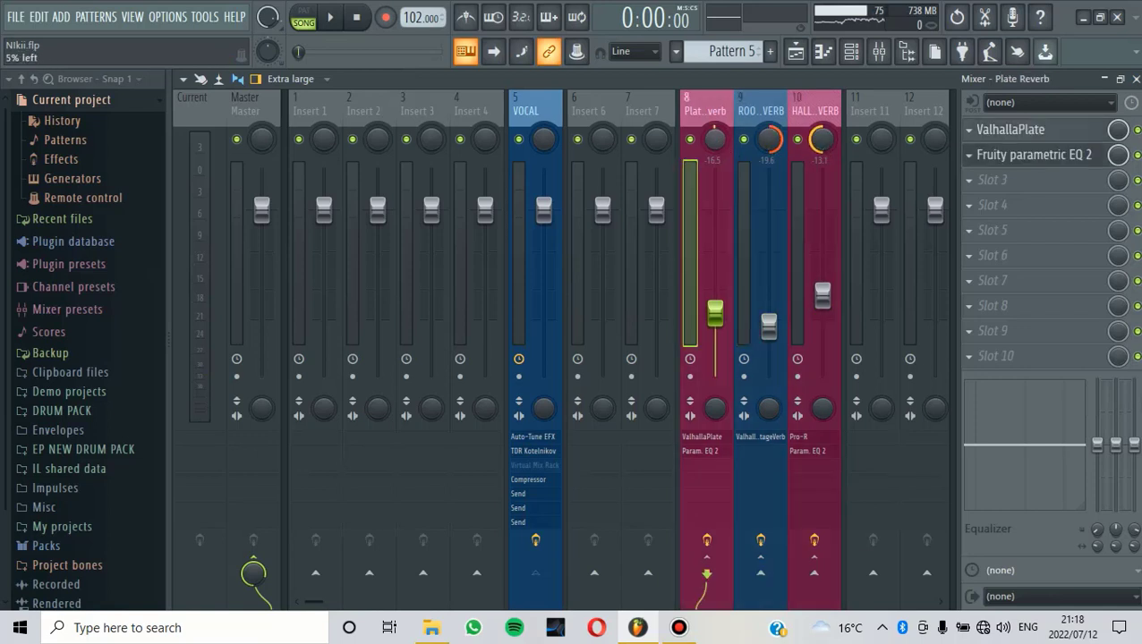
{"action": "key", "text": "space"}
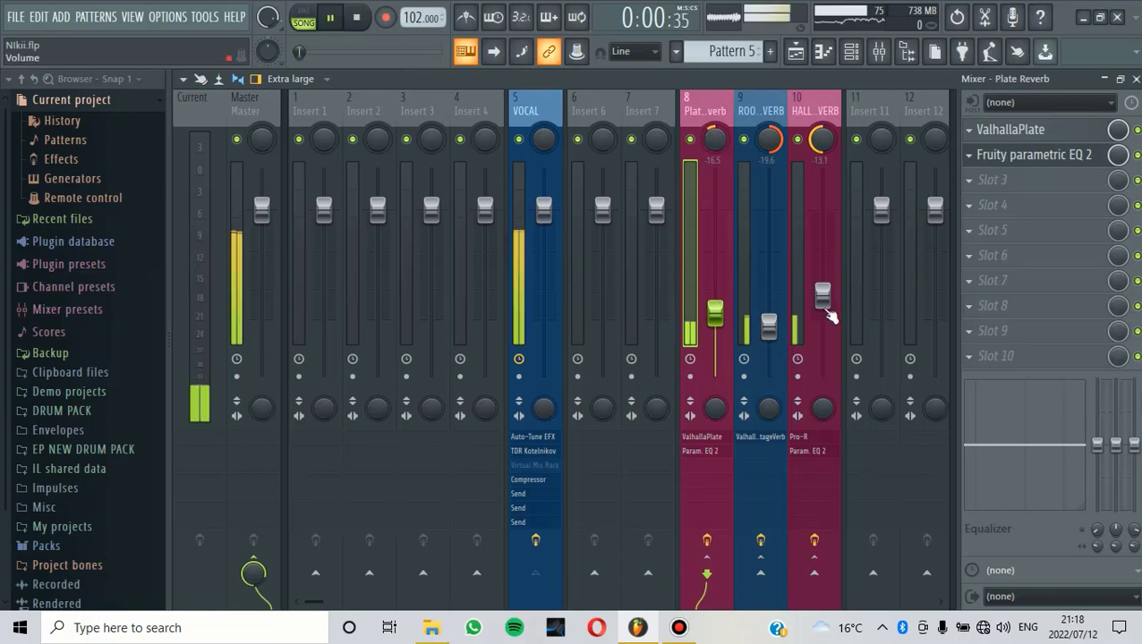
{"action": "left_click_drag", "start_coordinate": [827, 304], "coordinate": [824, 344]}
{"action": "left_click", "coordinate": [357, 19]}
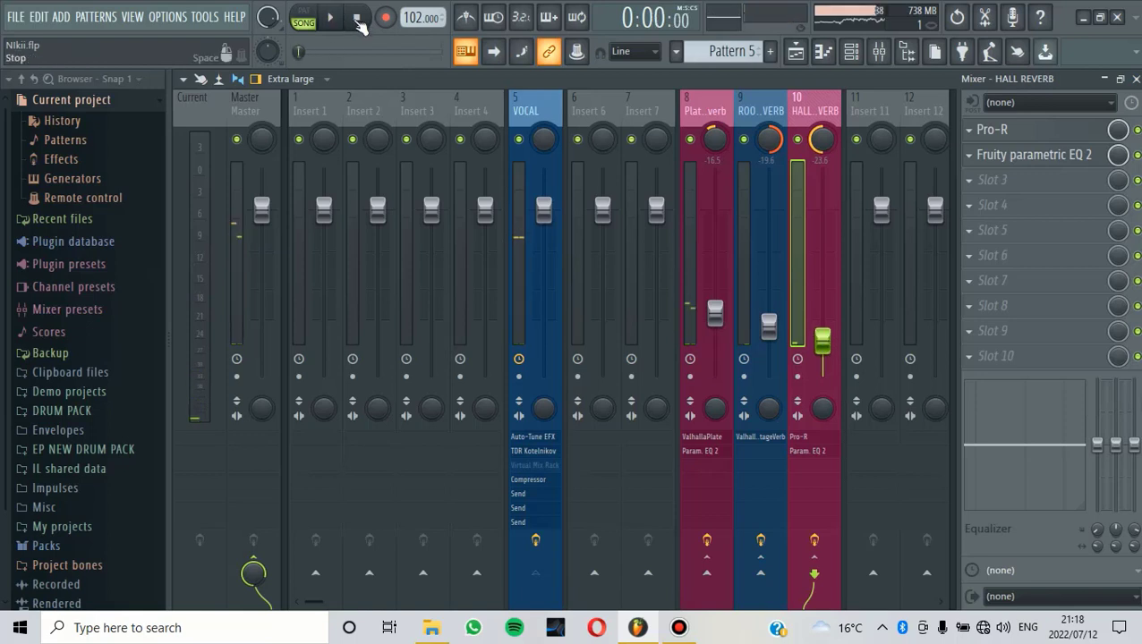